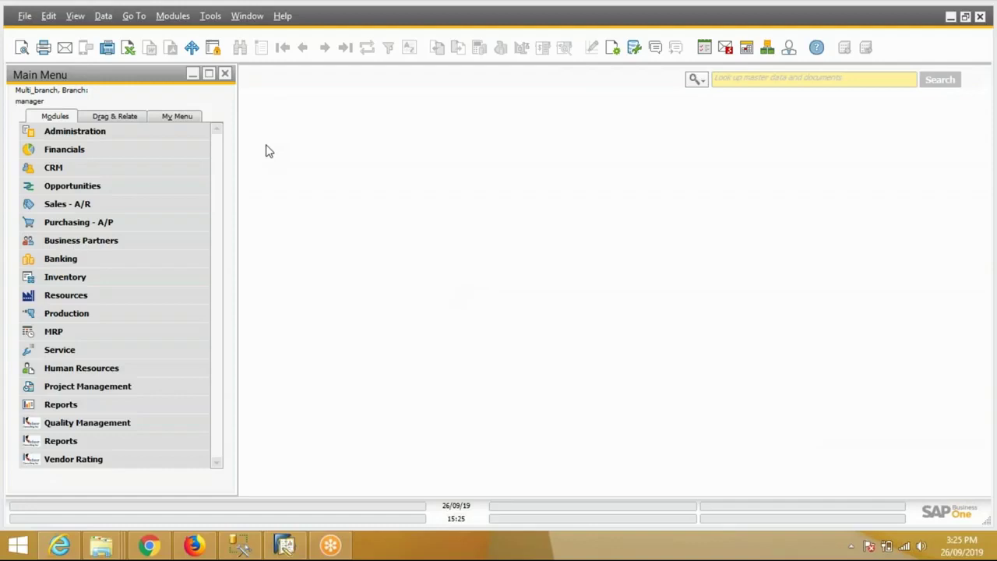
Step: Open QM Configuration under Administration > Quality Management Setup to view the seven stages' transfer series
click(133, 130)
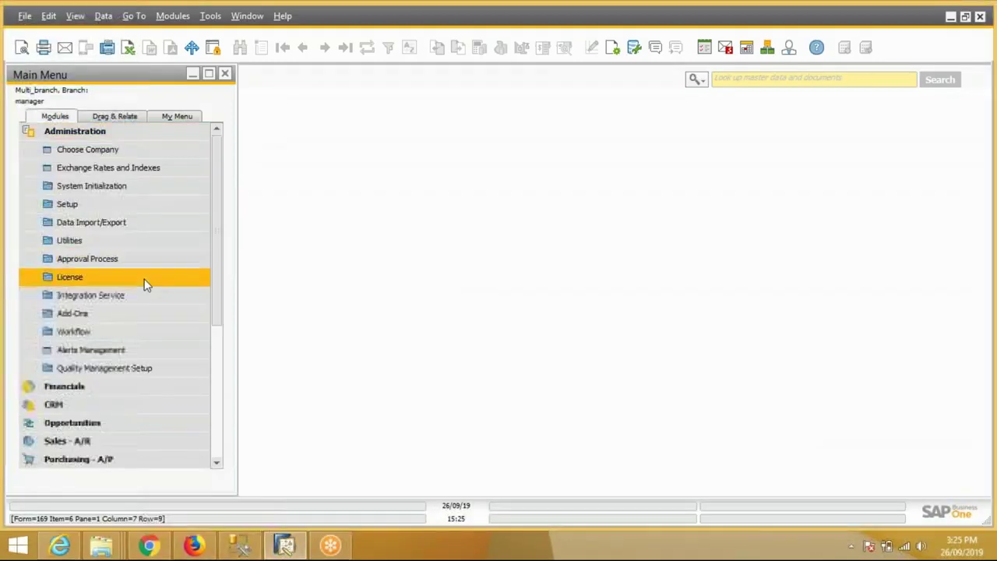
click(123, 372)
click(142, 385)
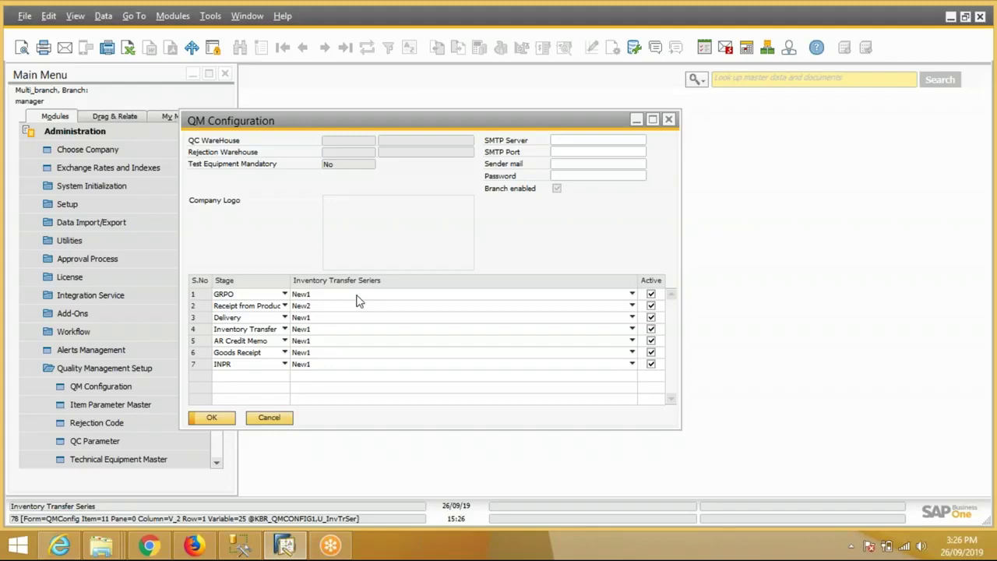
Step: Load item MSFLAT-4x40 MM in Item Master Data
click(270, 418)
click(134, 138)
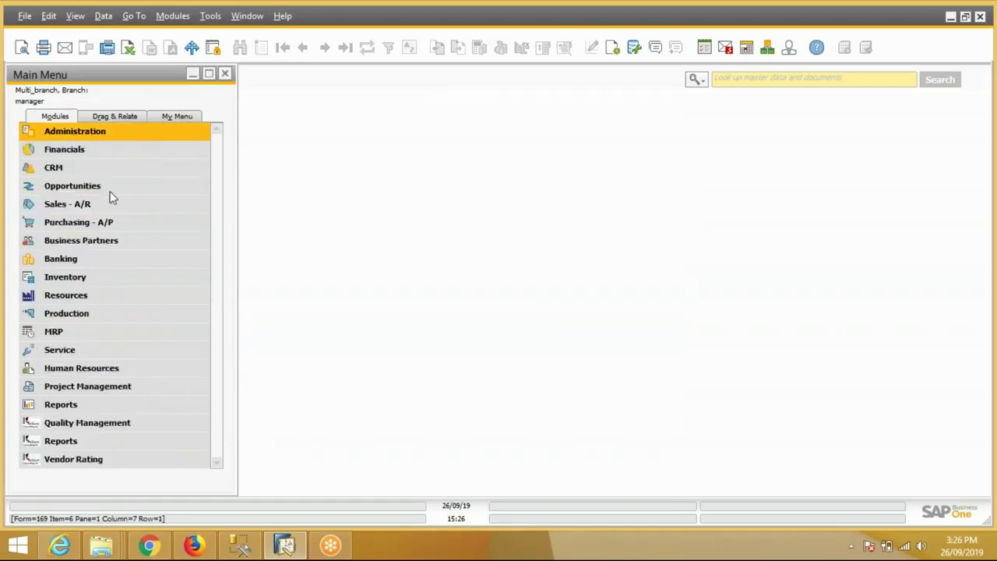
click(92, 279)
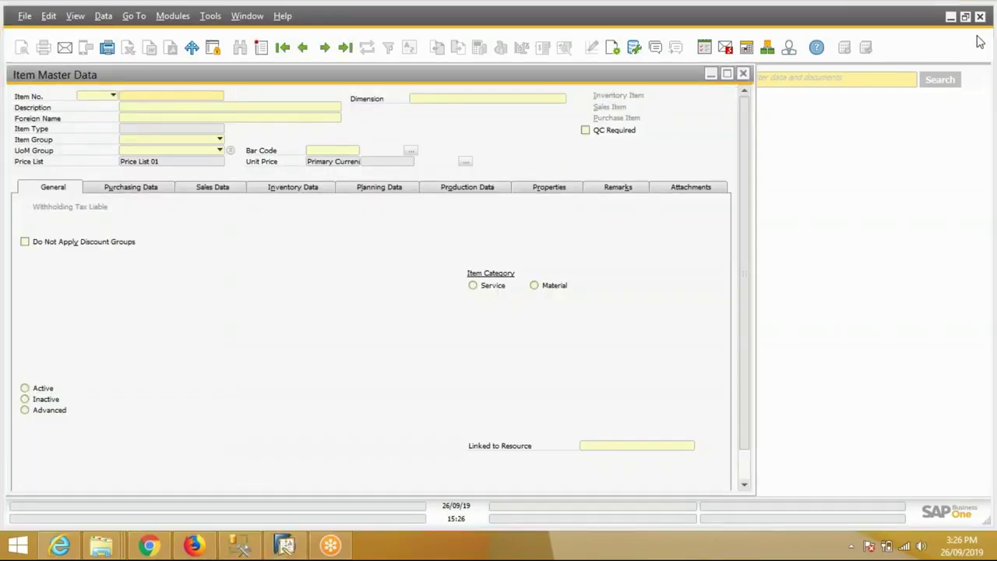
click(195, 97)
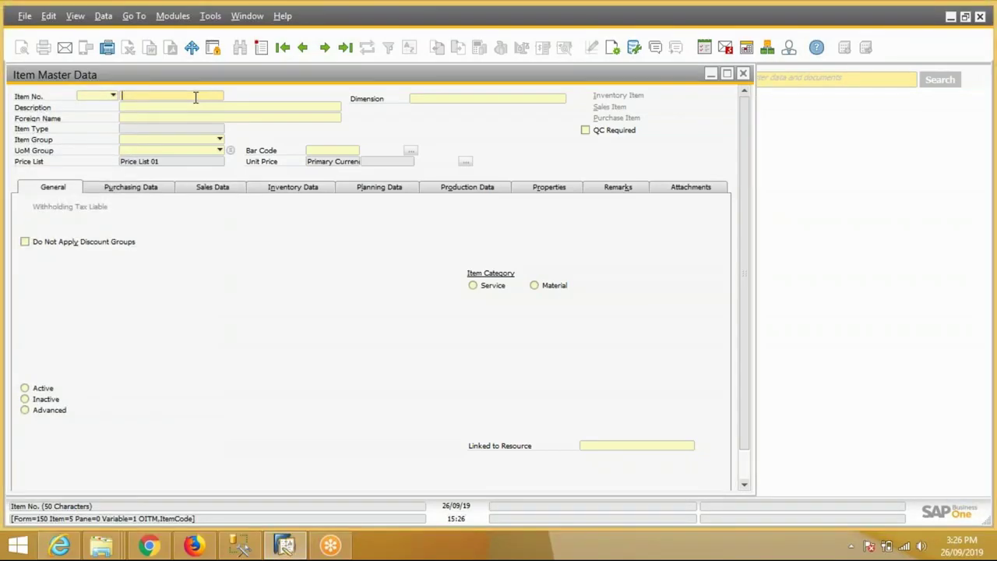
text(ms)
key(Tab)
double_click(88, 145)
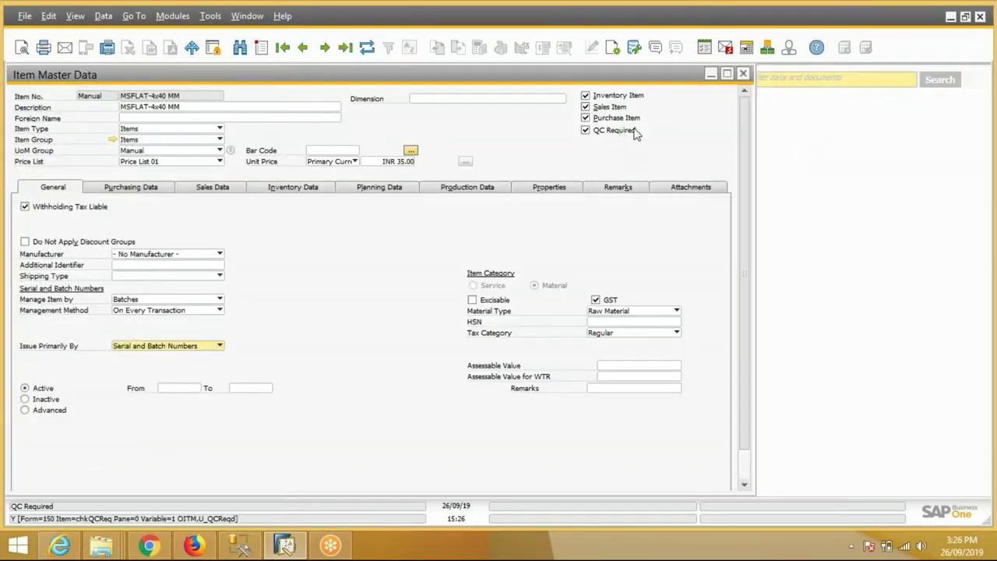
Step: Tick QC Required for MSFLAT-4x40 MM, update the item and close it
click(585, 130)
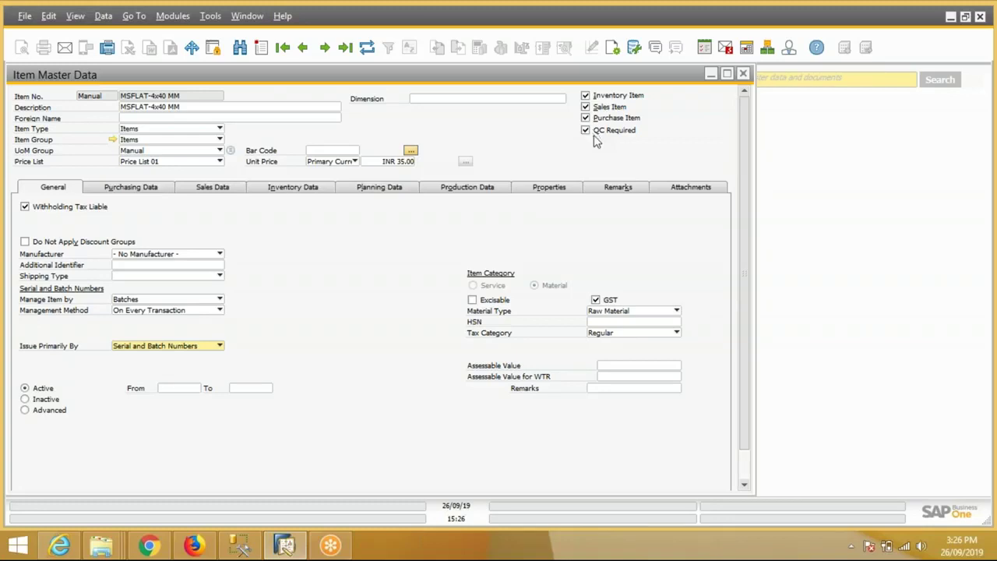
scroll(232, 363, down, 1)
click(35, 478)
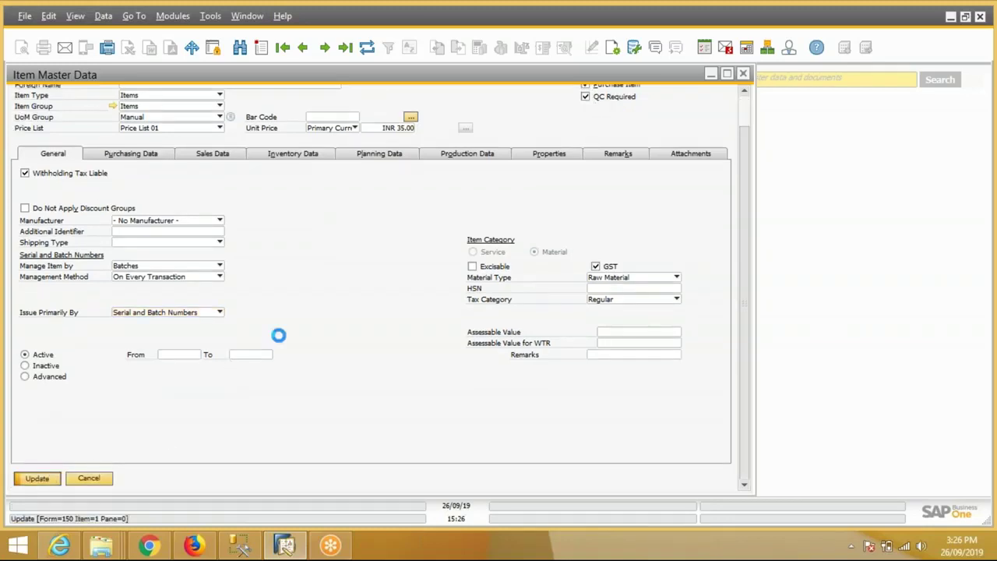
click(743, 73)
Step: Show the last QC Parameter record, Width, and confirm its type stays Numeric
click(79, 279)
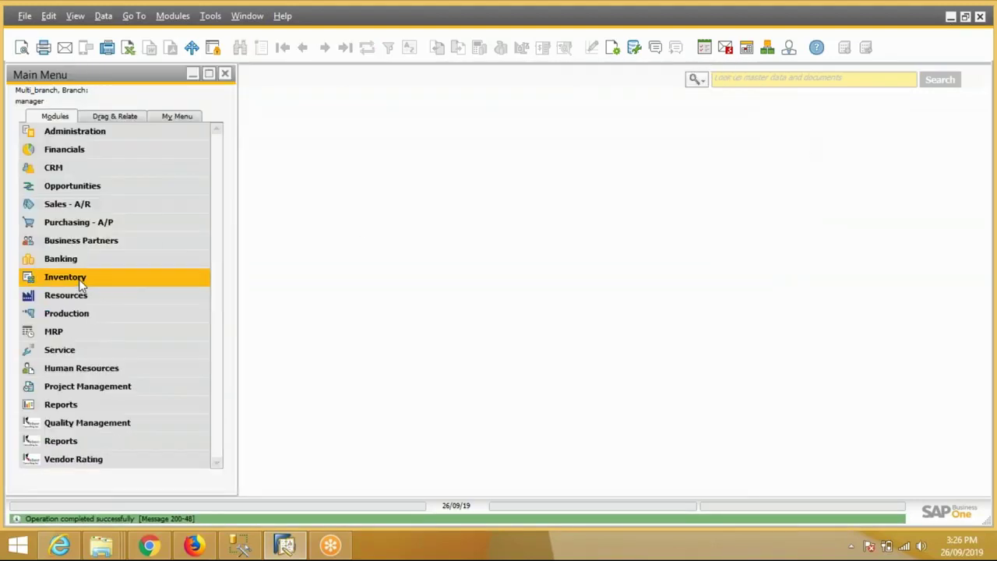
click(99, 133)
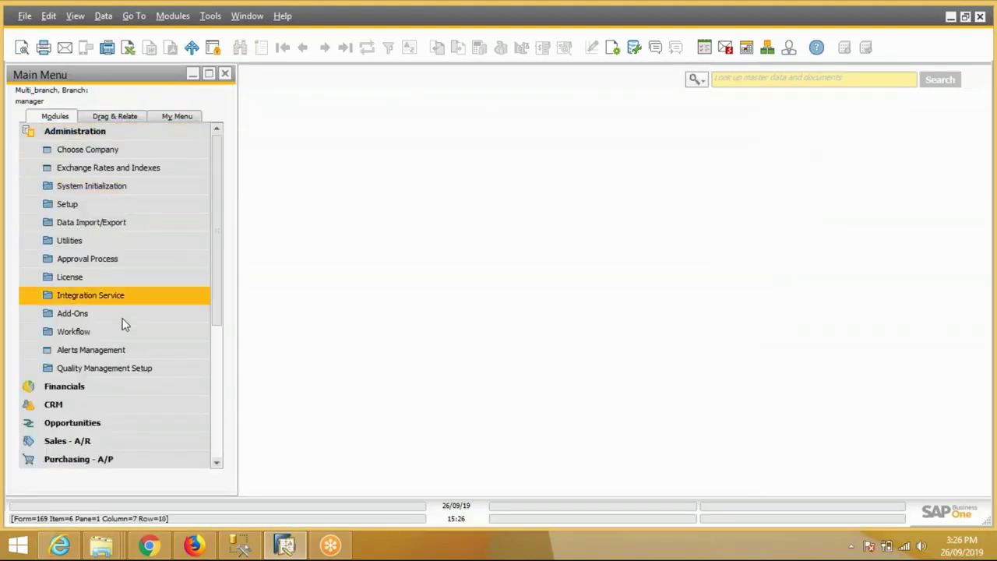
click(117, 369)
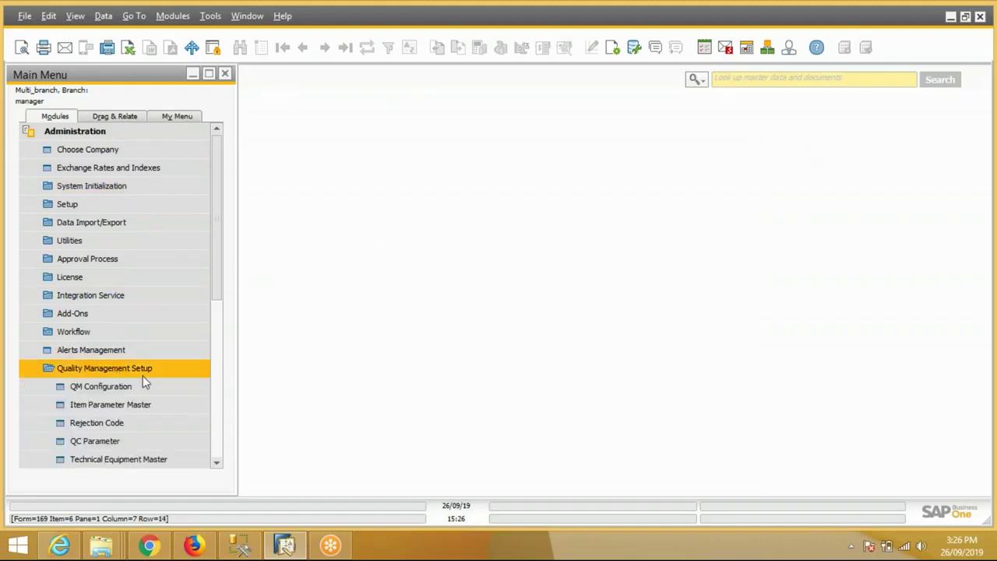
click(105, 442)
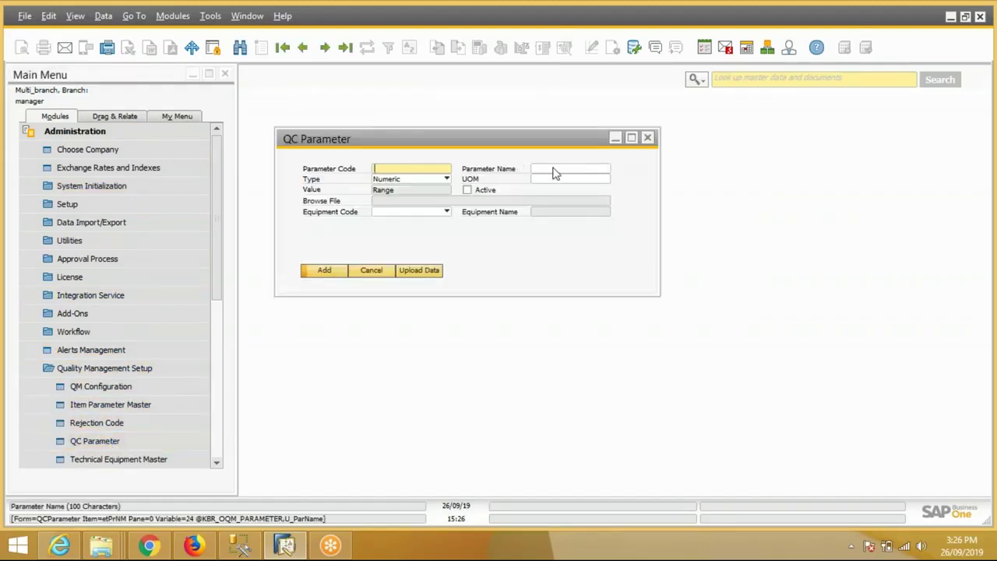
click(345, 48)
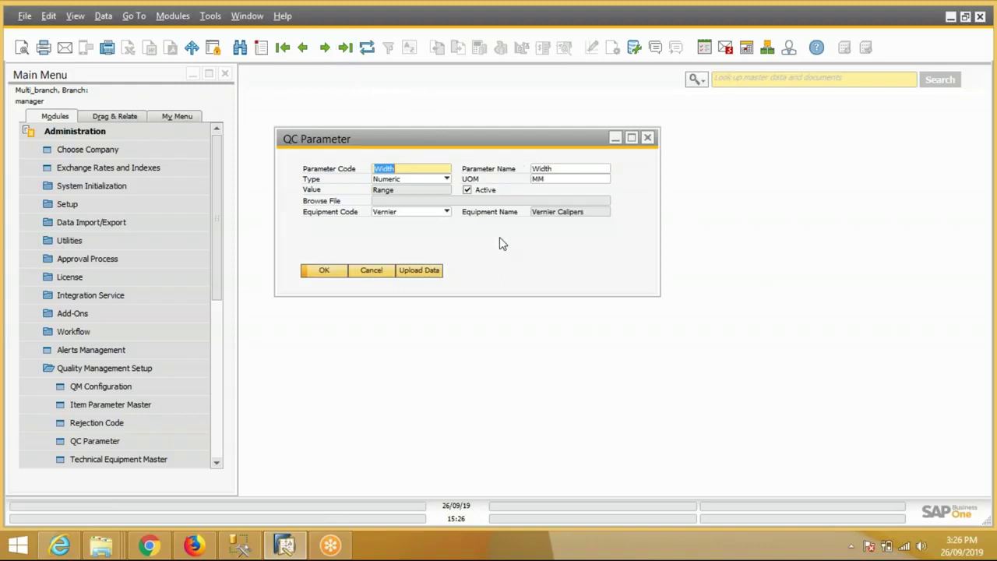
click(429, 180)
click(389, 193)
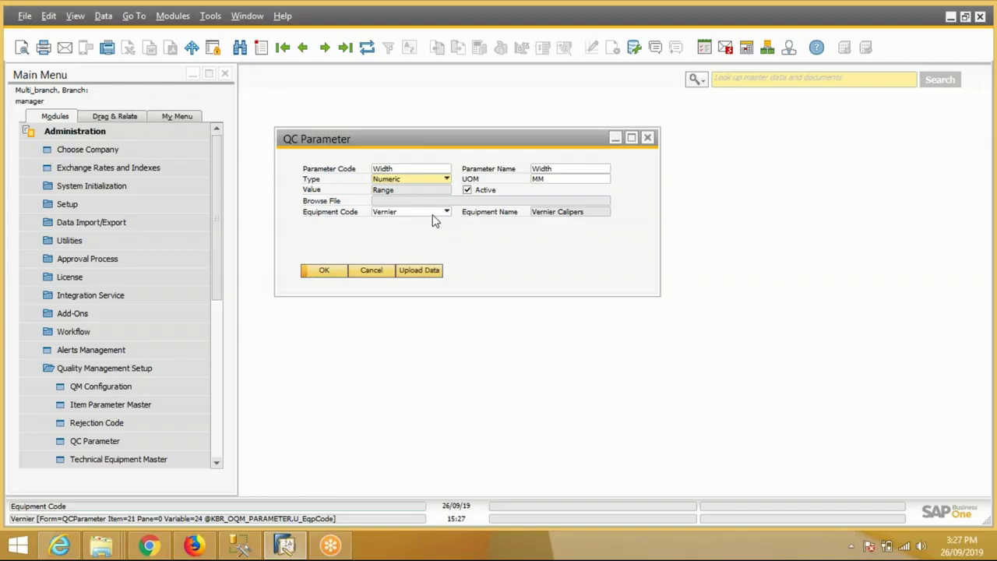
Step: Load MSFLAT-4x40 MM's parameters in a maximized Item Parameter Master
click(372, 271)
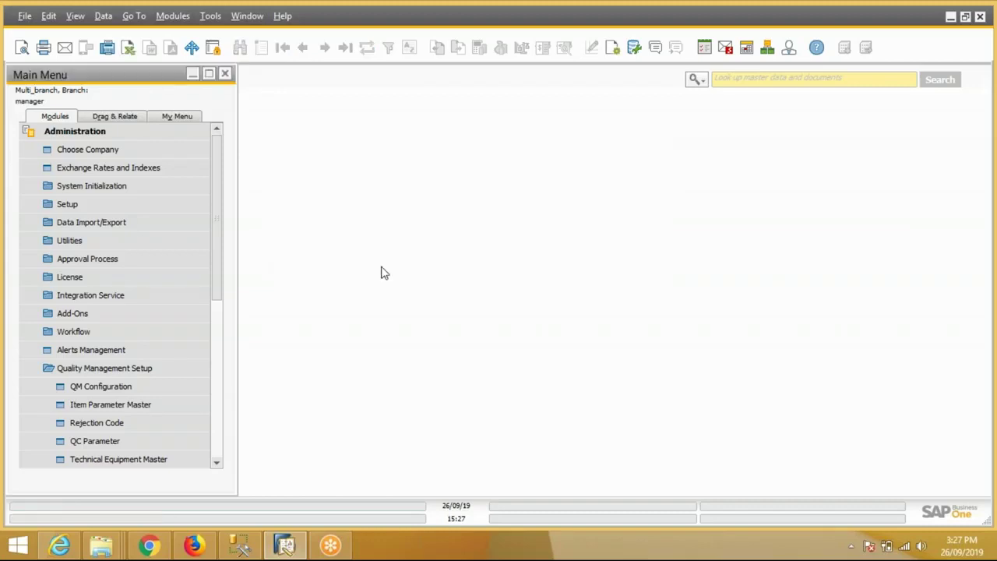
click(170, 404)
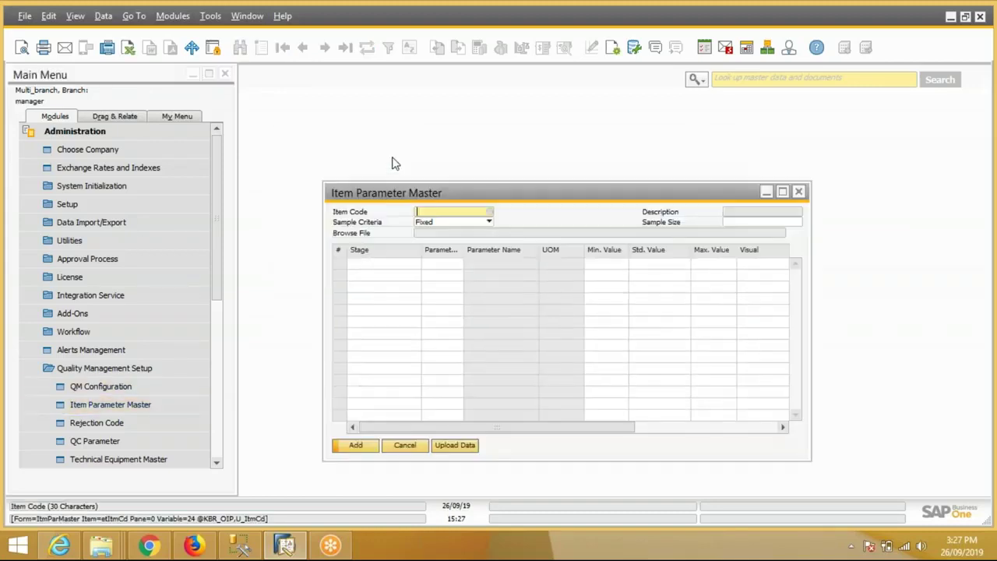
click(782, 191)
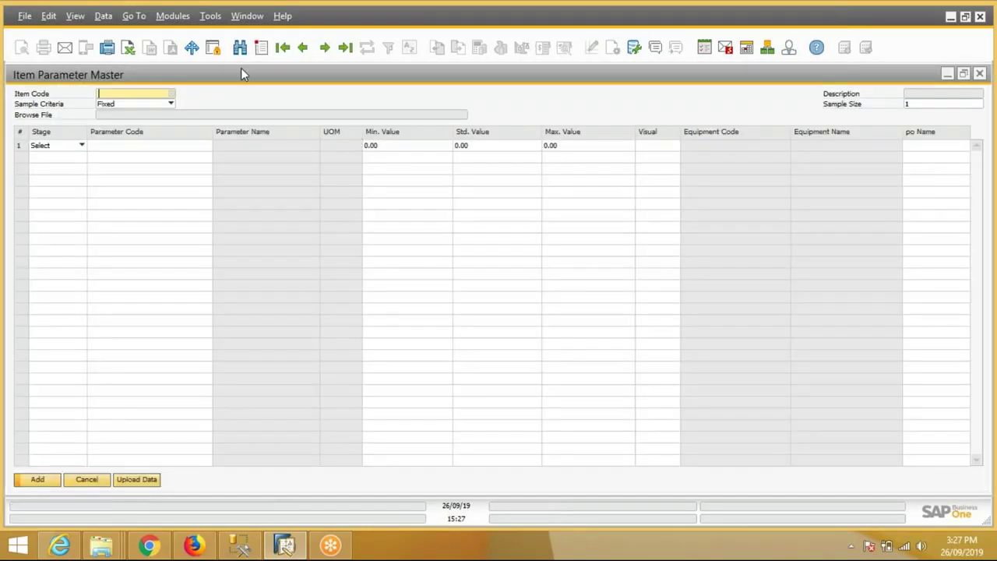
text(ms)
key(Tab)
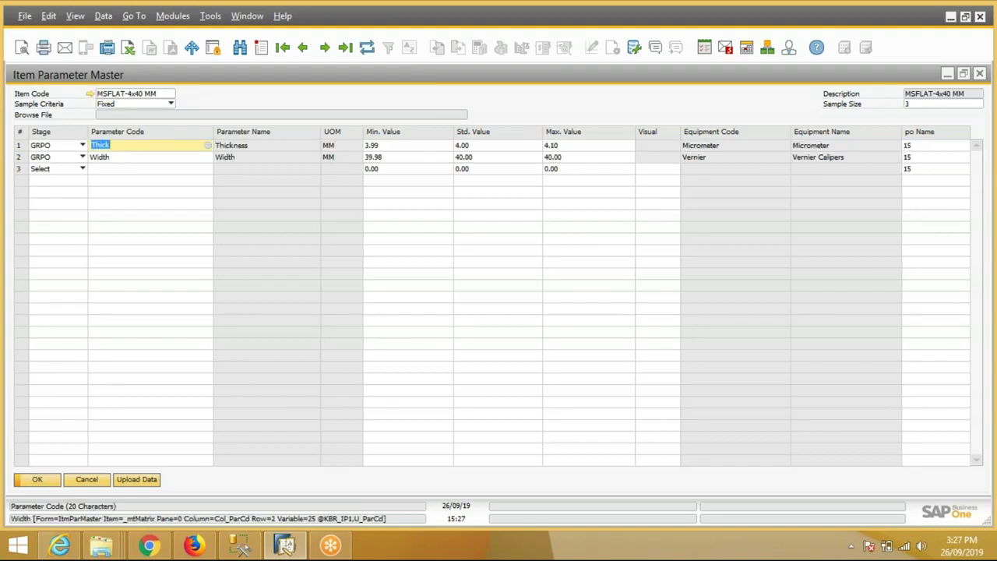
Step: Check the Thick row: stage GRPO, min 3.99, max 4.10, sample size 3, then cancel
click(81, 145)
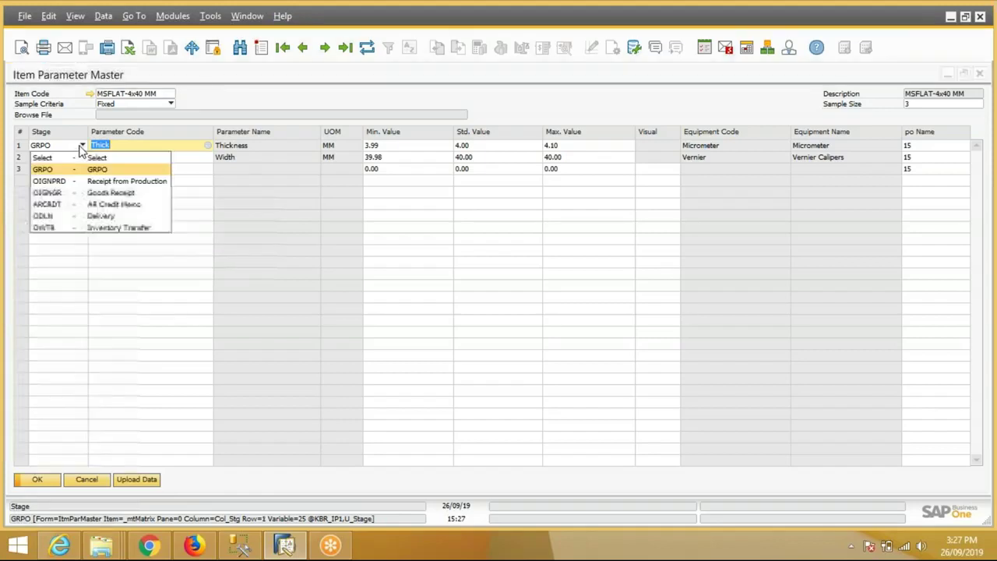
click(47, 155)
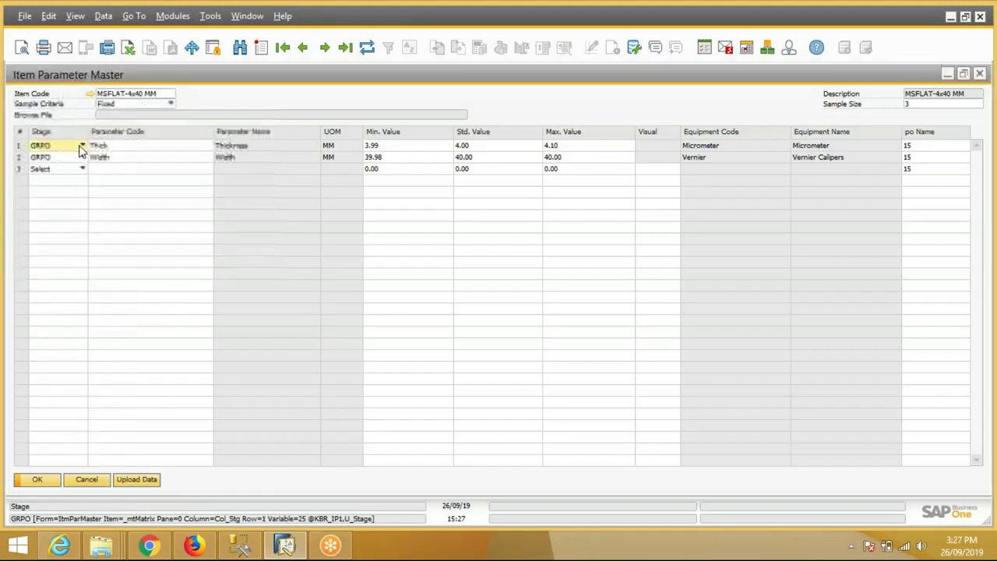
click(419, 148)
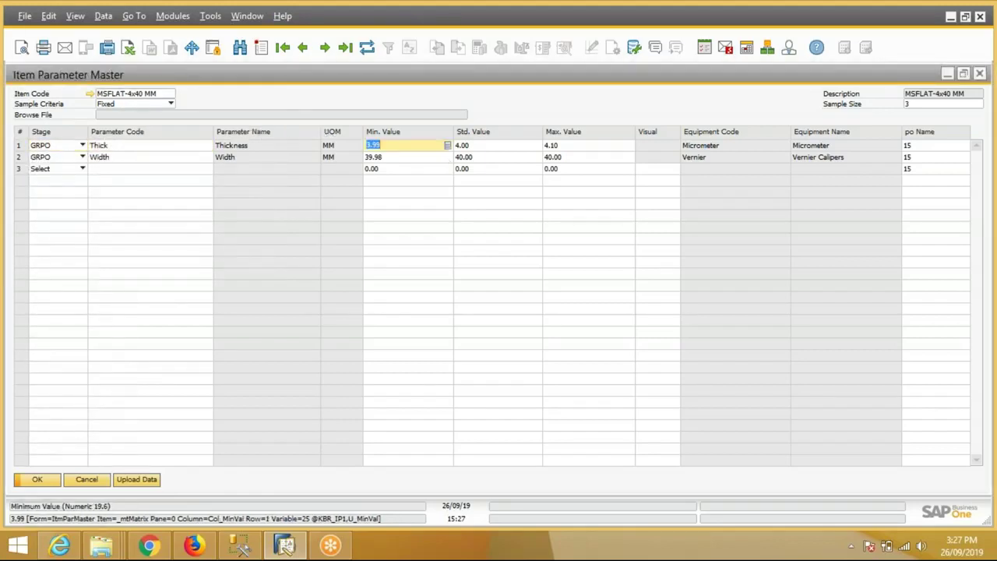
click(601, 147)
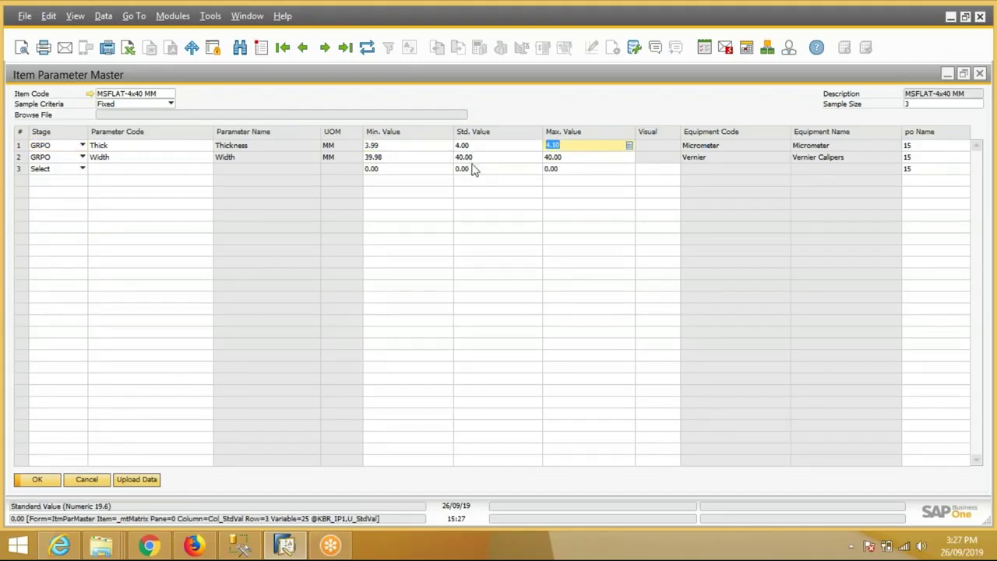
click(908, 104)
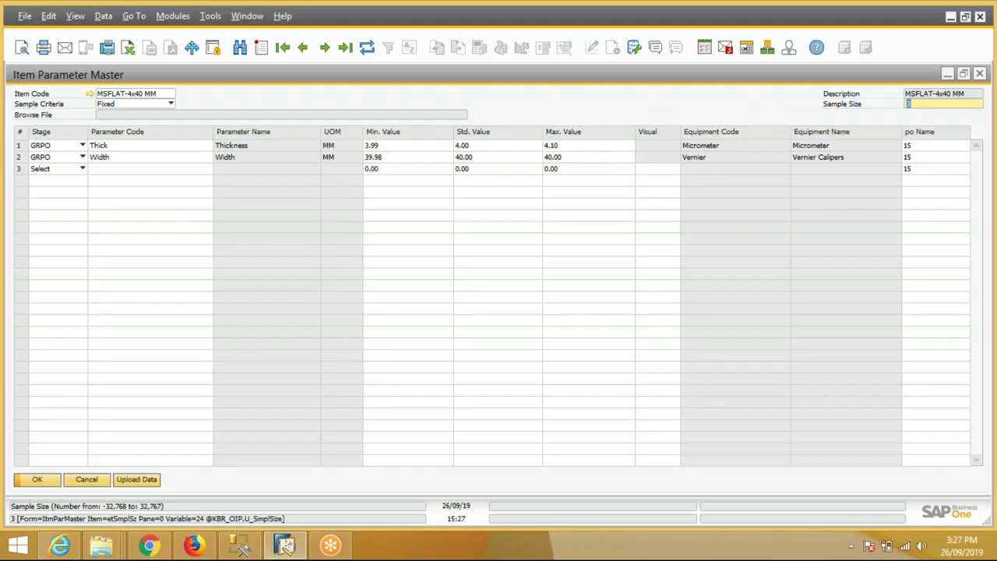
click(93, 480)
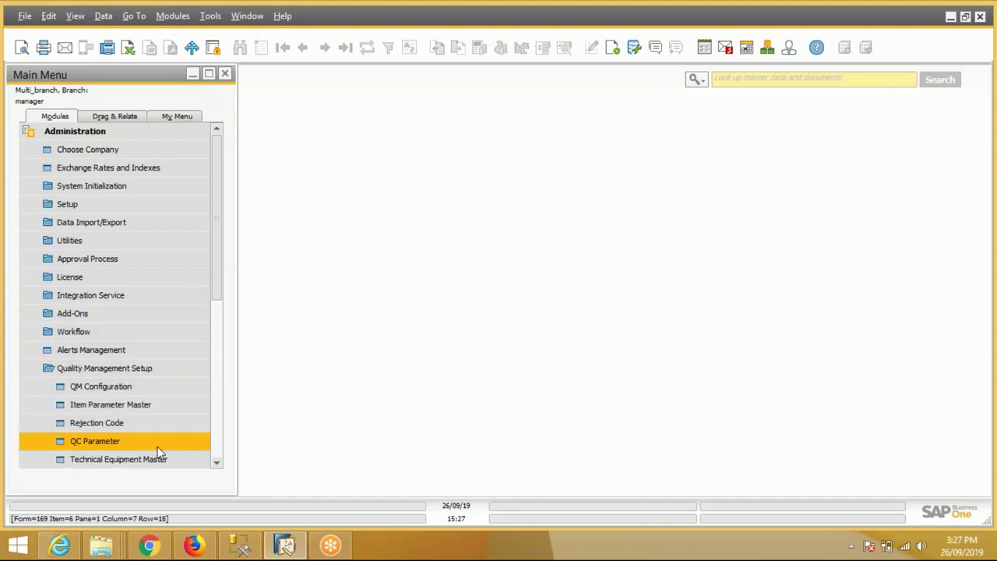
click(140, 423)
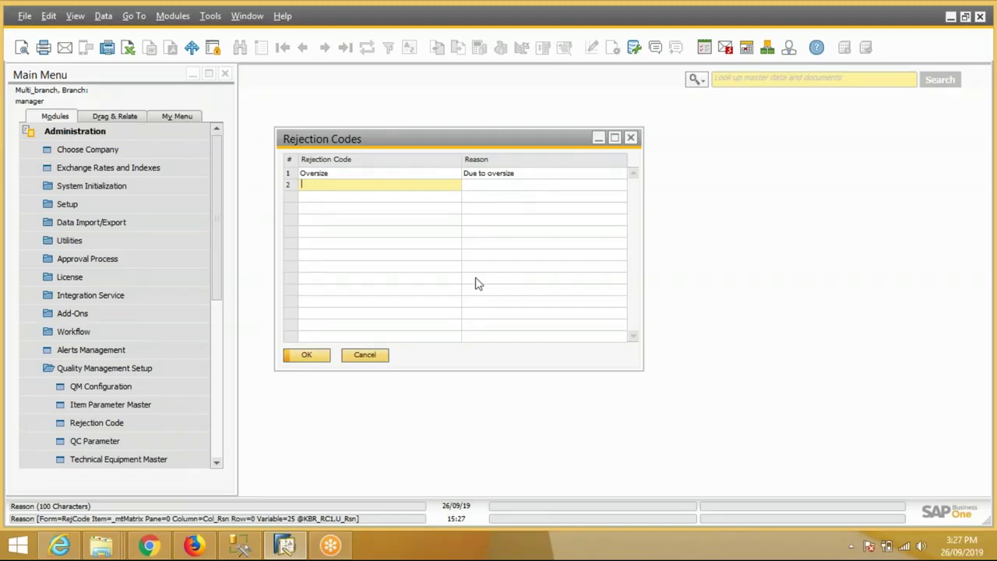
click(366, 355)
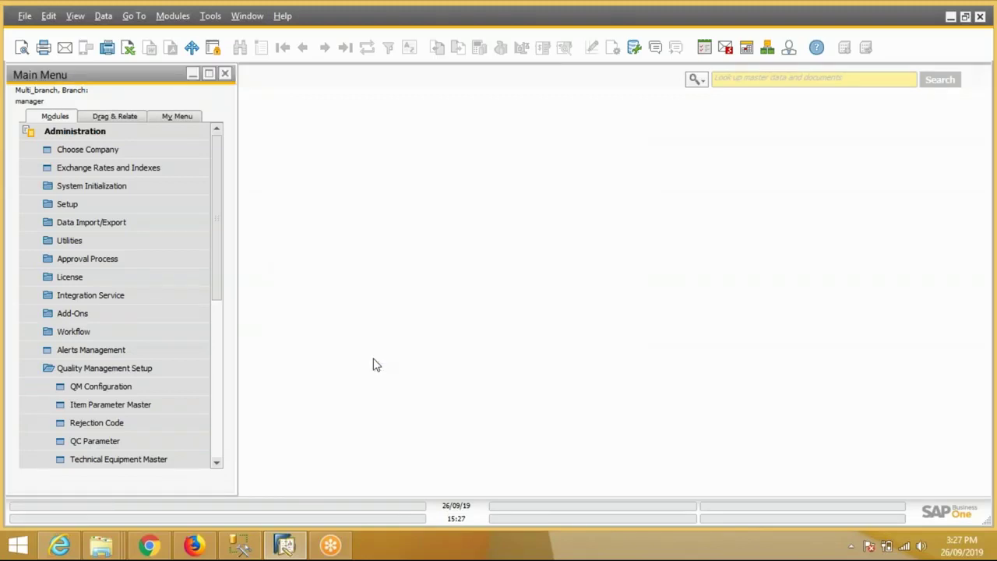
click(160, 459)
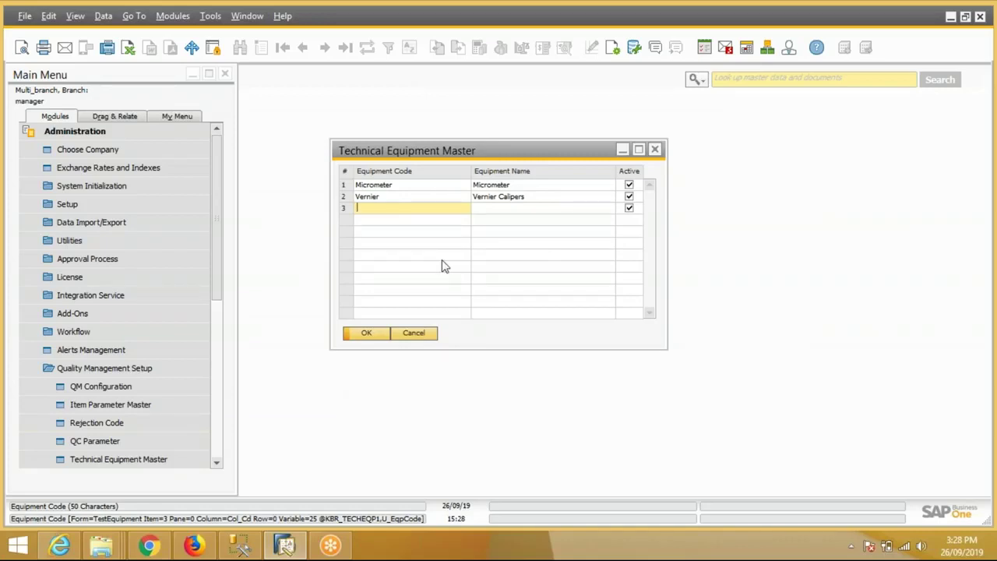
click(431, 336)
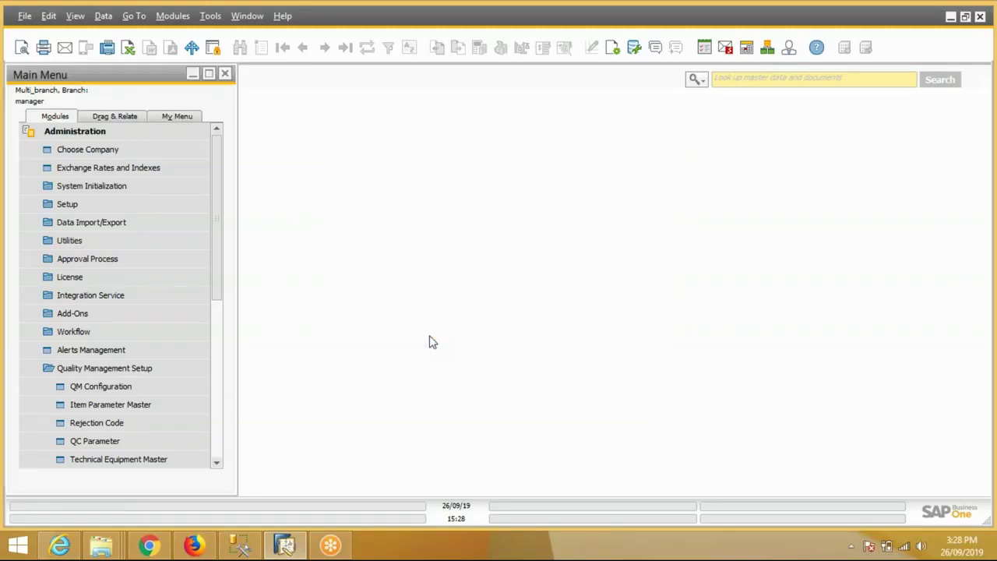
Step: Start a new purchase order and choose the vendor
click(134, 369)
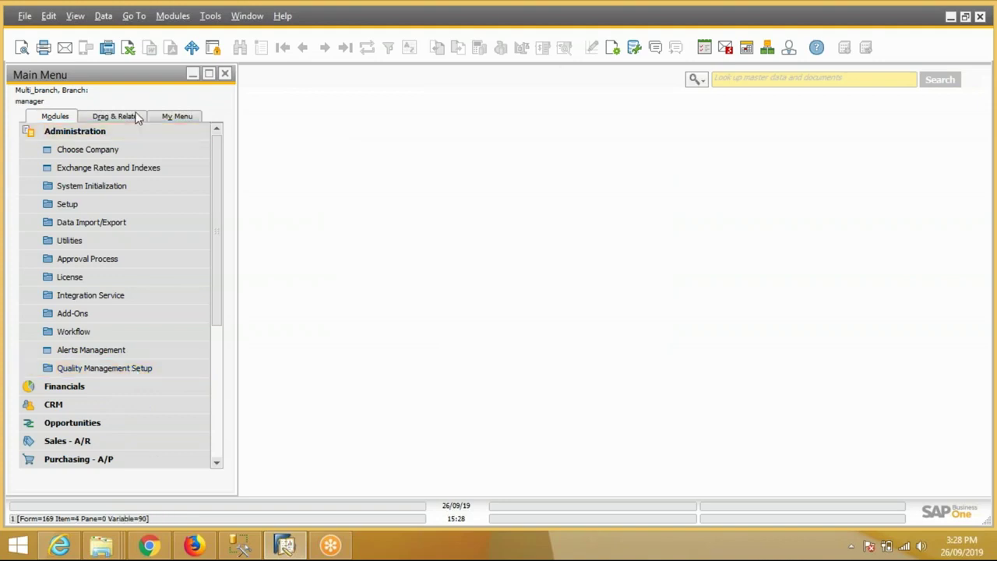
click(118, 129)
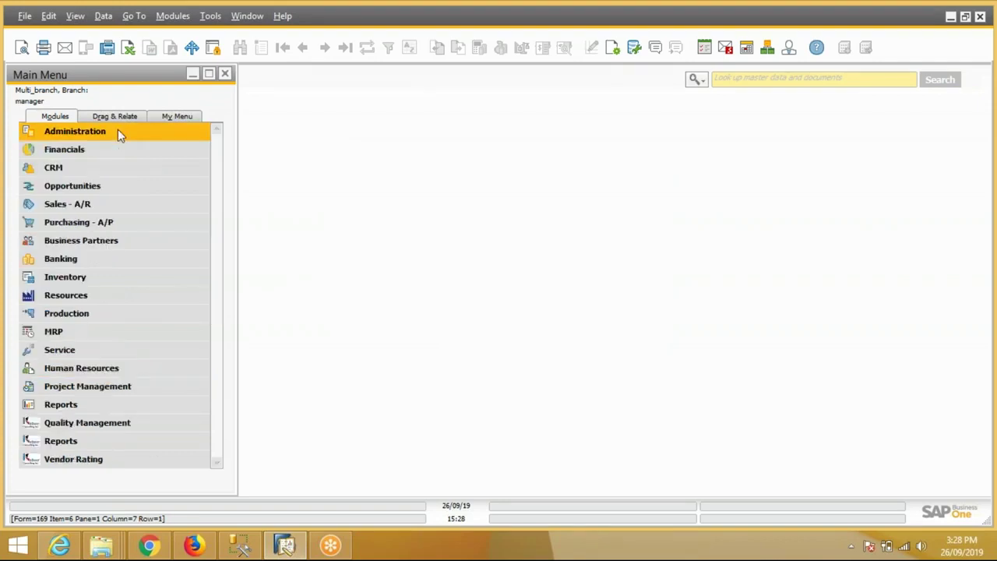
click(125, 222)
click(171, 205)
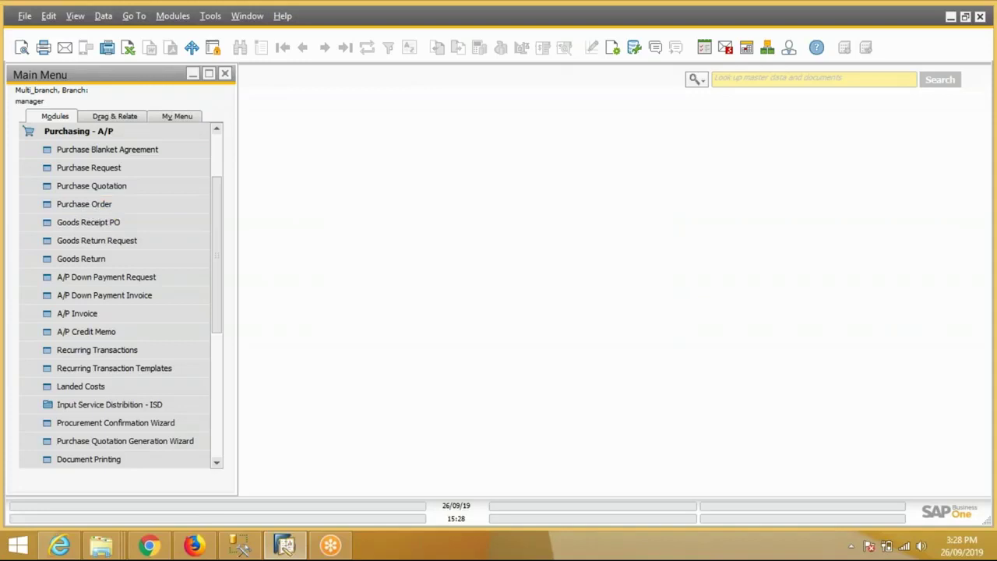
click(205, 93)
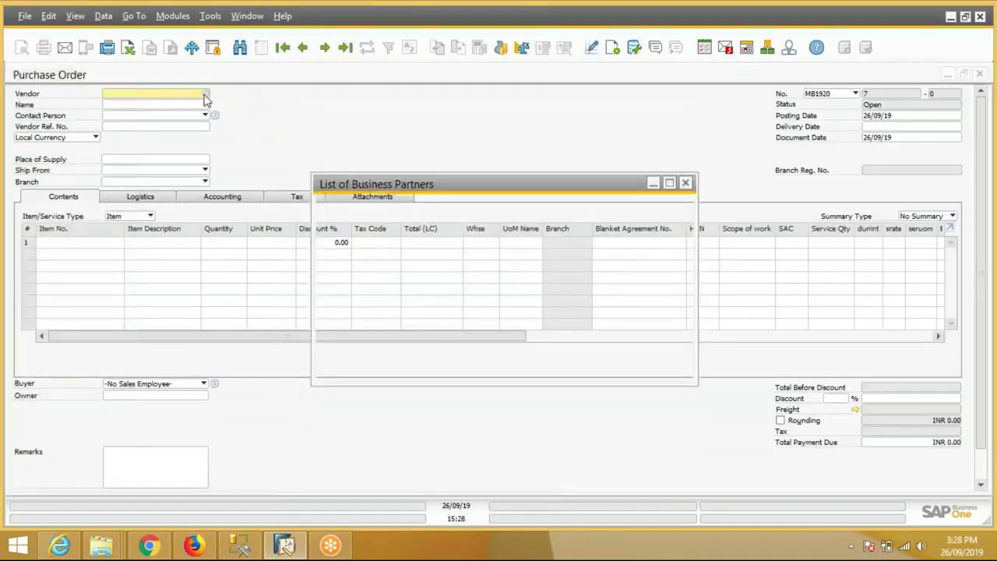
double_click(53, 200)
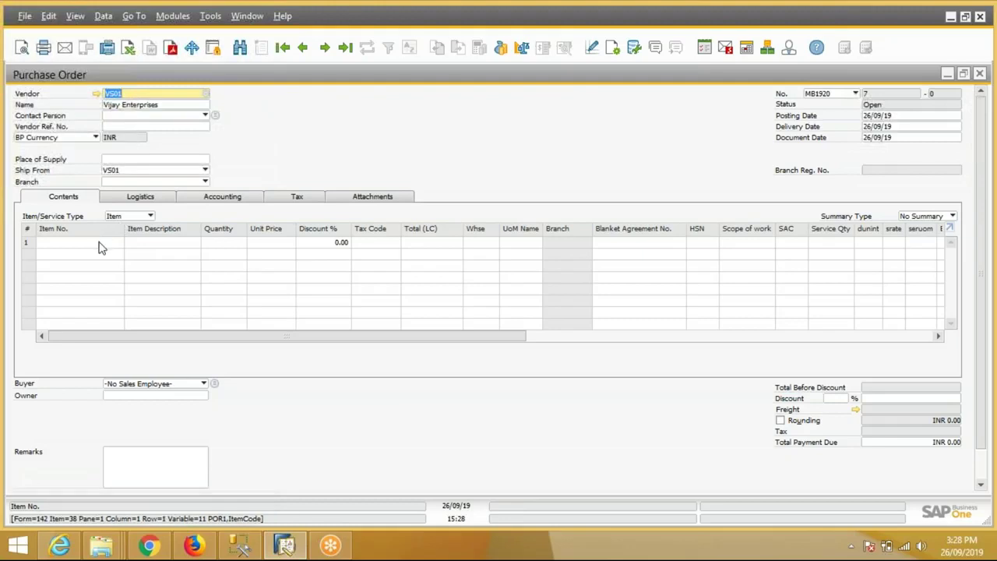
Step: Enter item MSFLAT-4x40 MM on row 1 with quantity 500 and UoM KGS
click(99, 243)
text(ms)
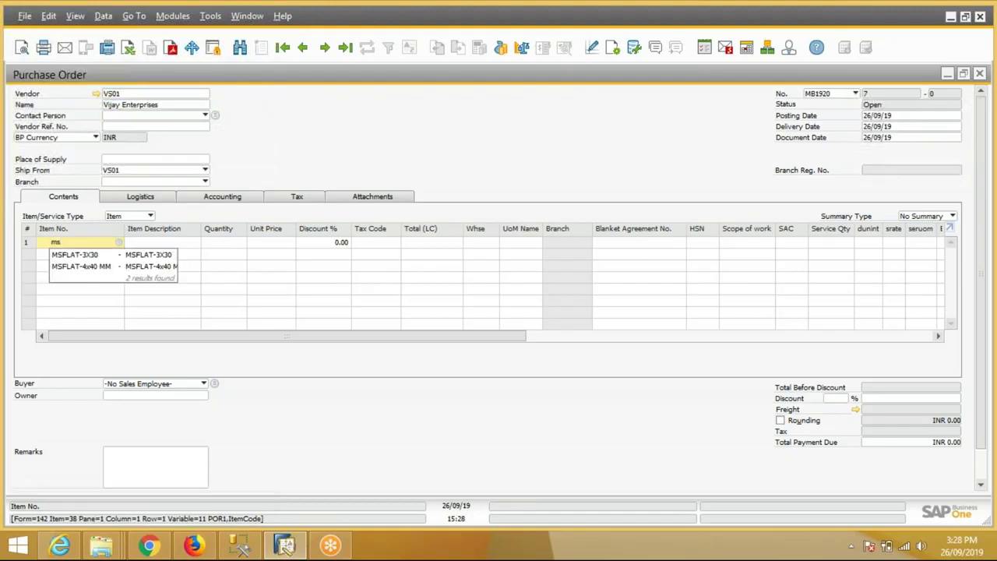
key(Down)
key(Down)
key(Tab)
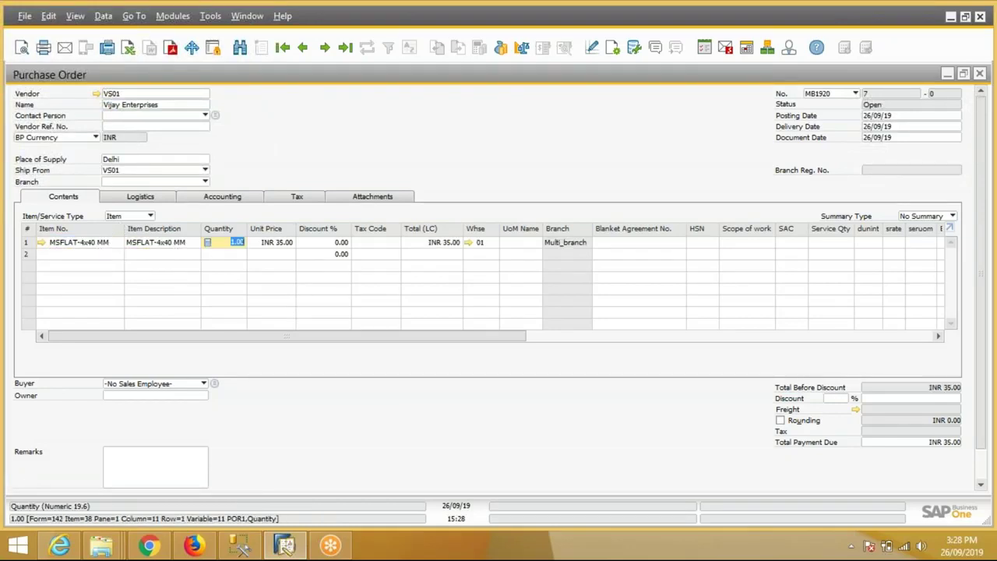
text(500)
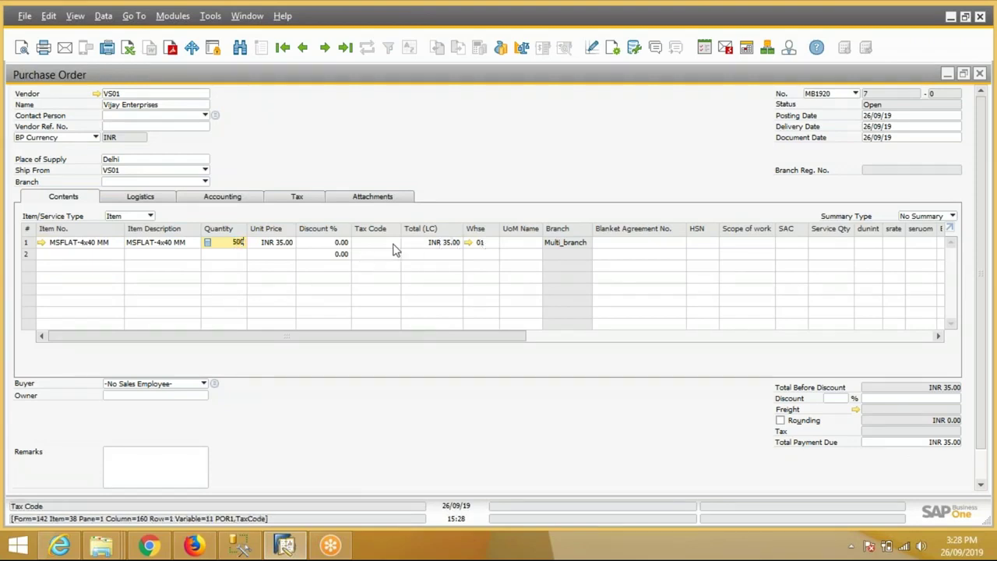
click(518, 243)
text(KGS)
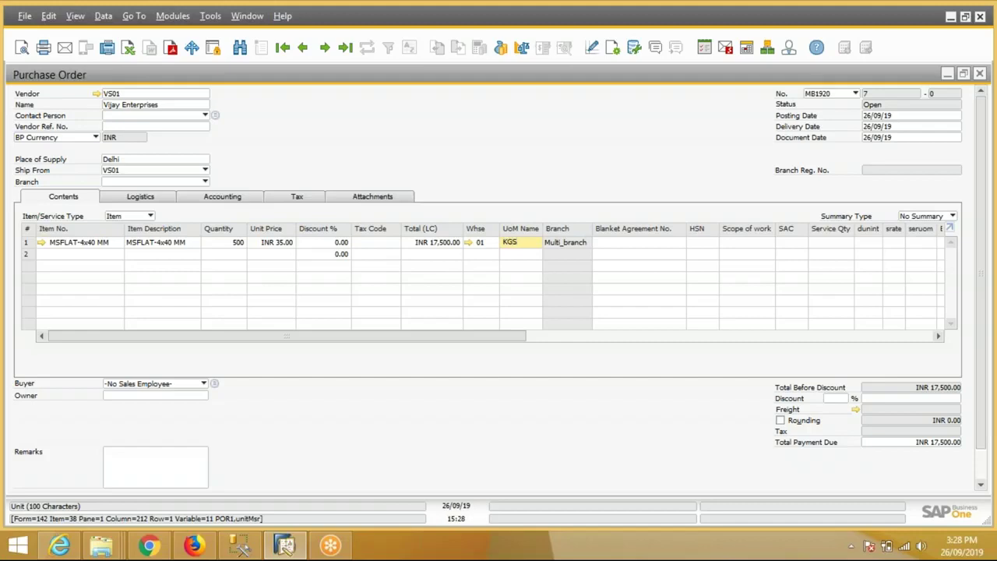
Step: Set branch Multi_branch, apply it to the rows, and add the purchase order
scroll(141, 467, down, 1)
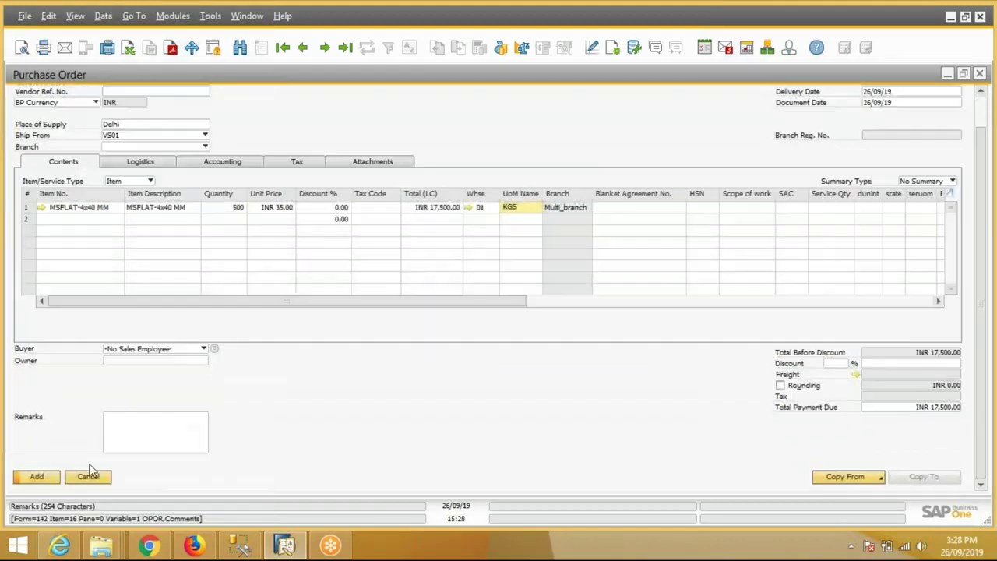
click(44, 476)
scroll(807, 164, up, 1)
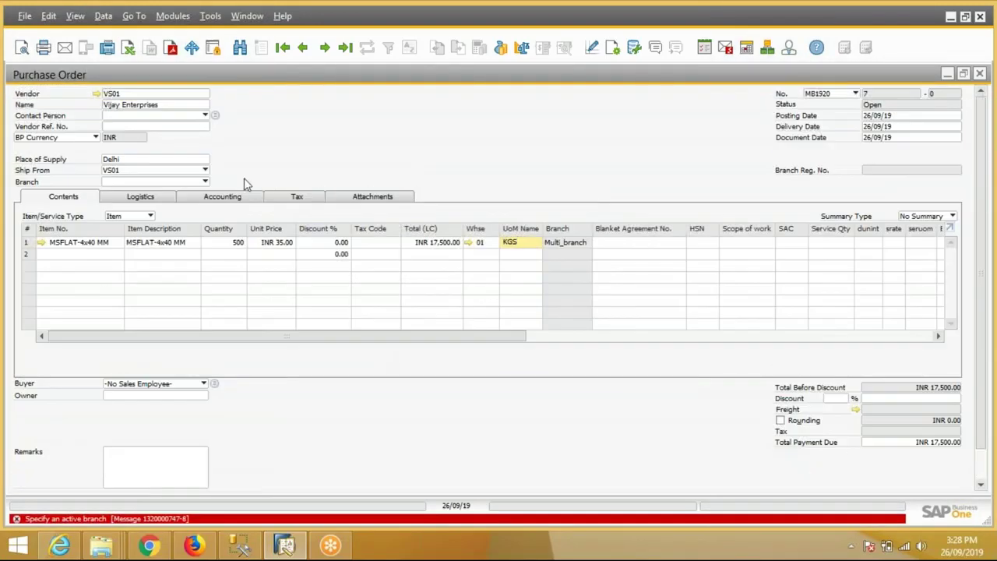
click(191, 182)
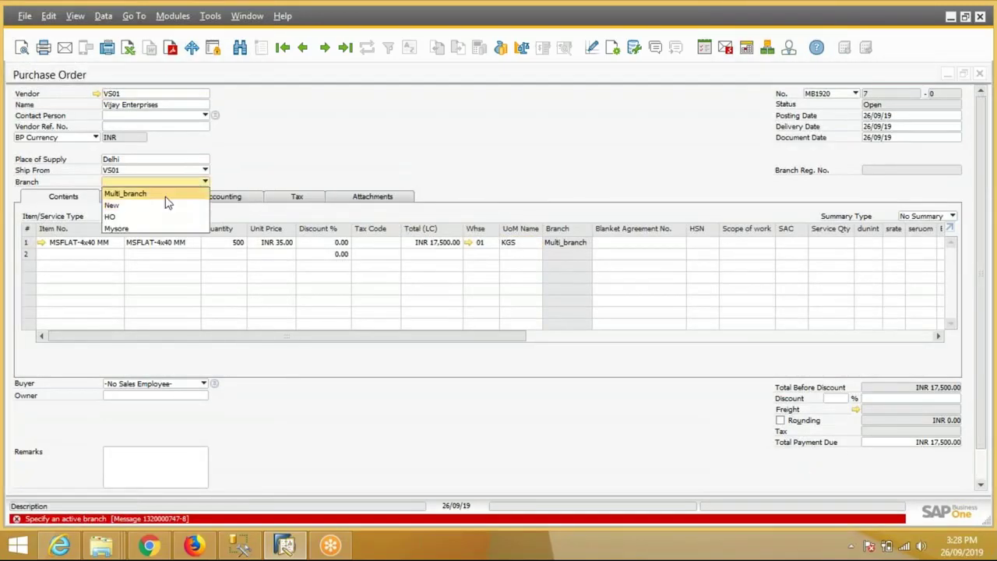
click(165, 194)
click(353, 289)
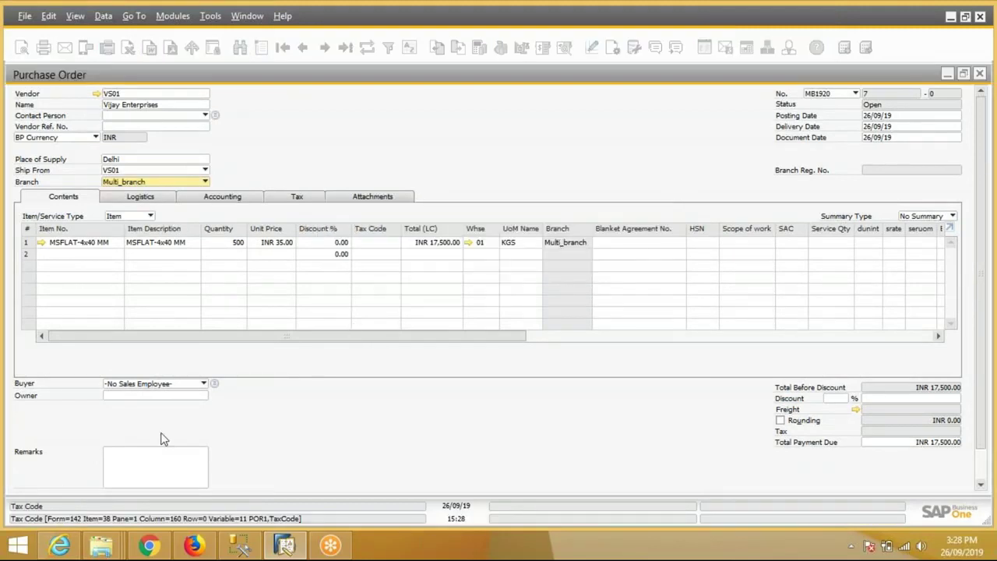
scroll(32, 477, down, 1)
click(36, 476)
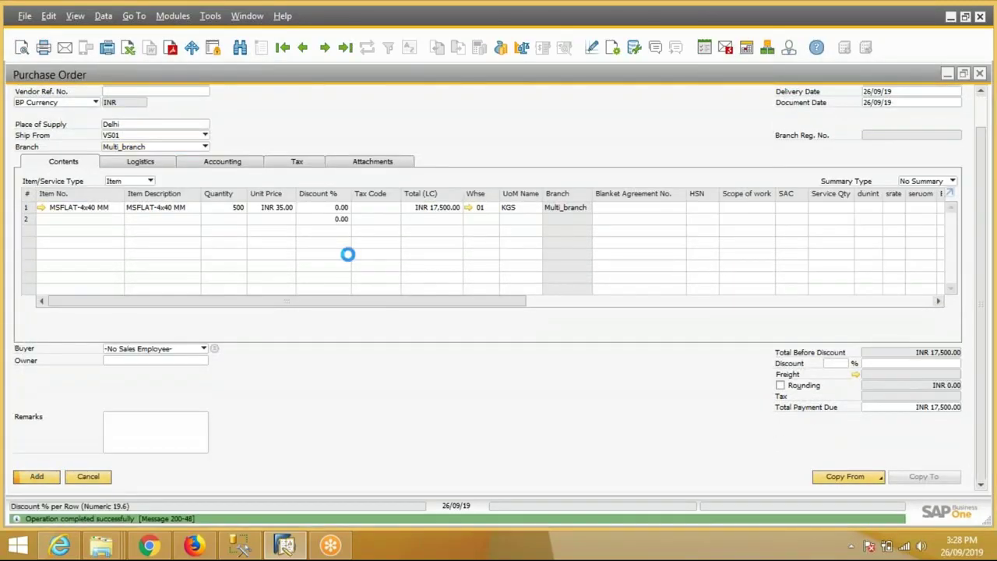
click(981, 74)
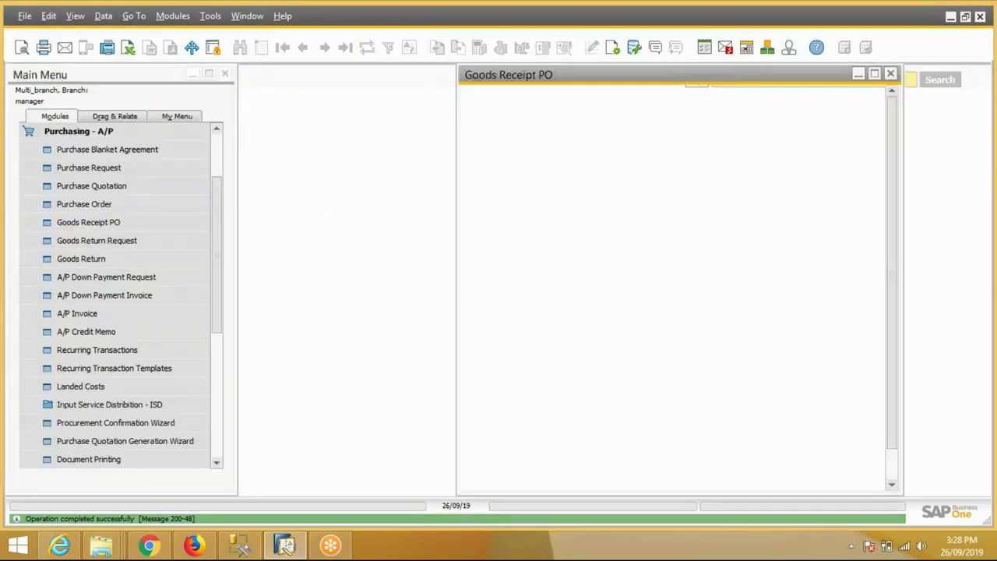
Step: Choose the vendor and copy purchase order 7's lines into the goods receipt
click(207, 94)
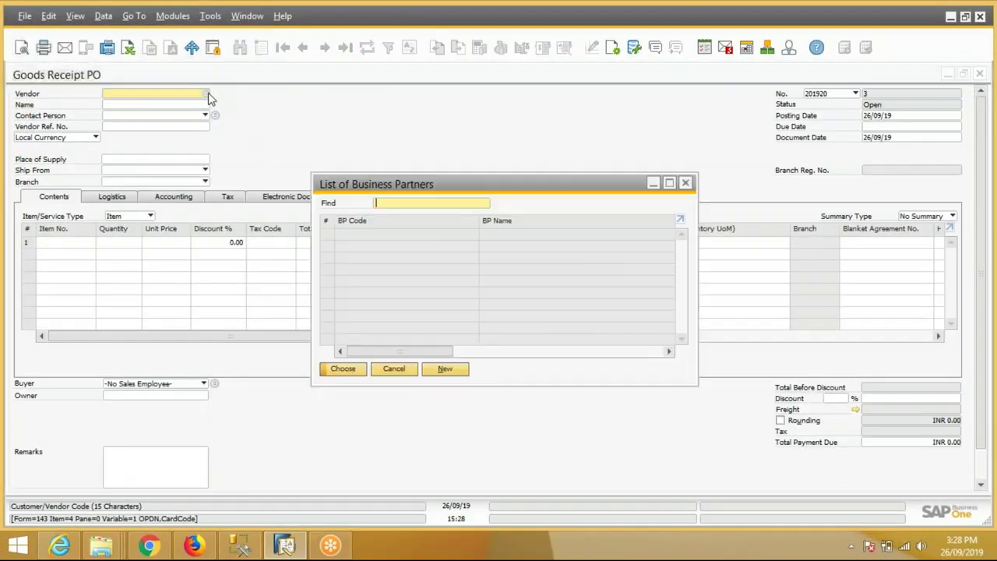
double_click(51, 198)
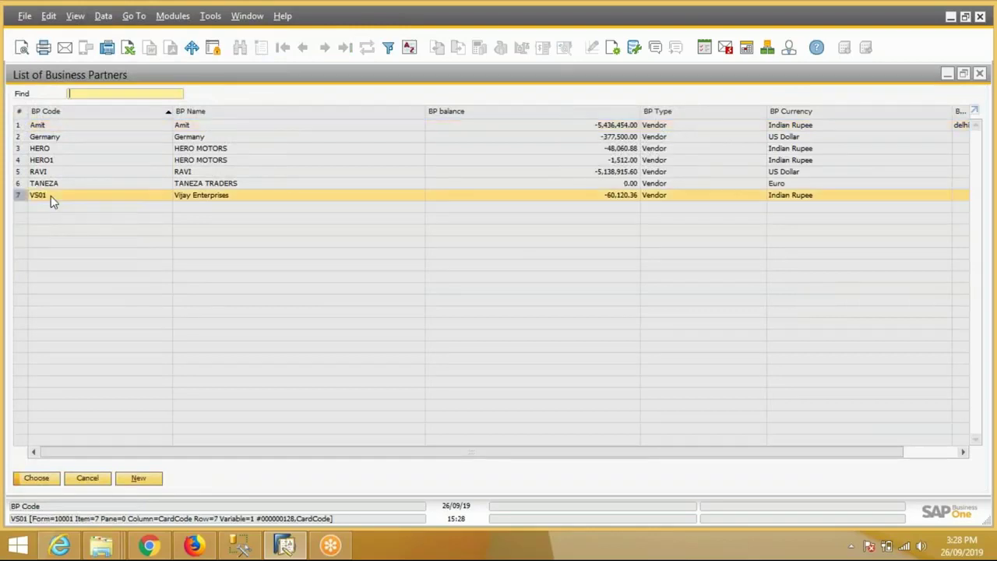
scroll(918, 388, down, 1)
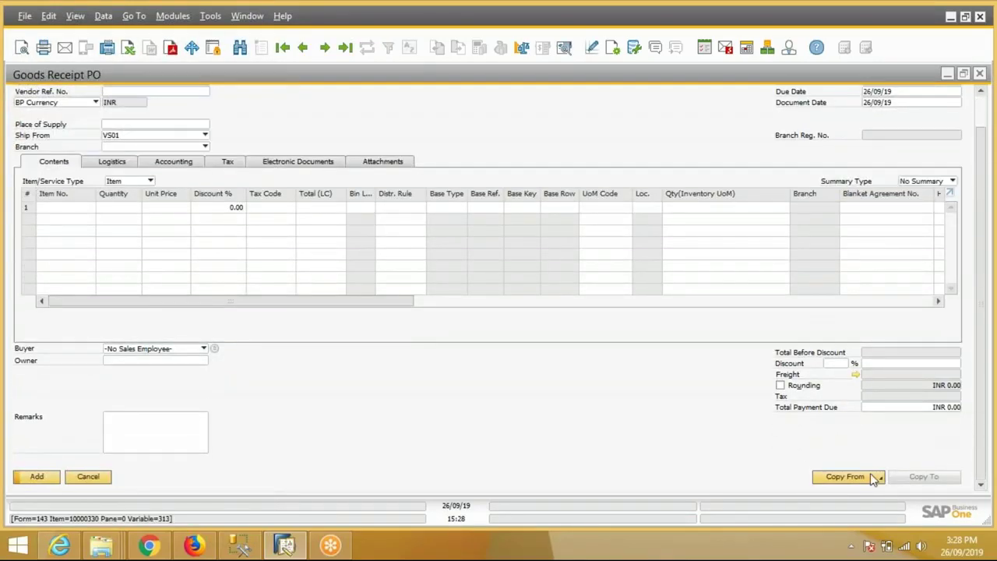
click(876, 476)
click(861, 444)
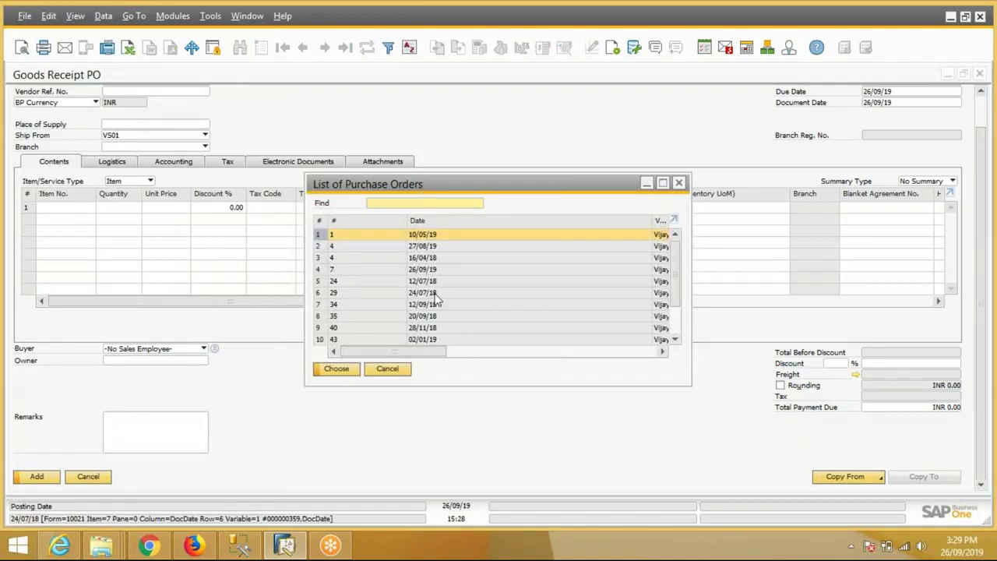
click(370, 271)
double_click(370, 271)
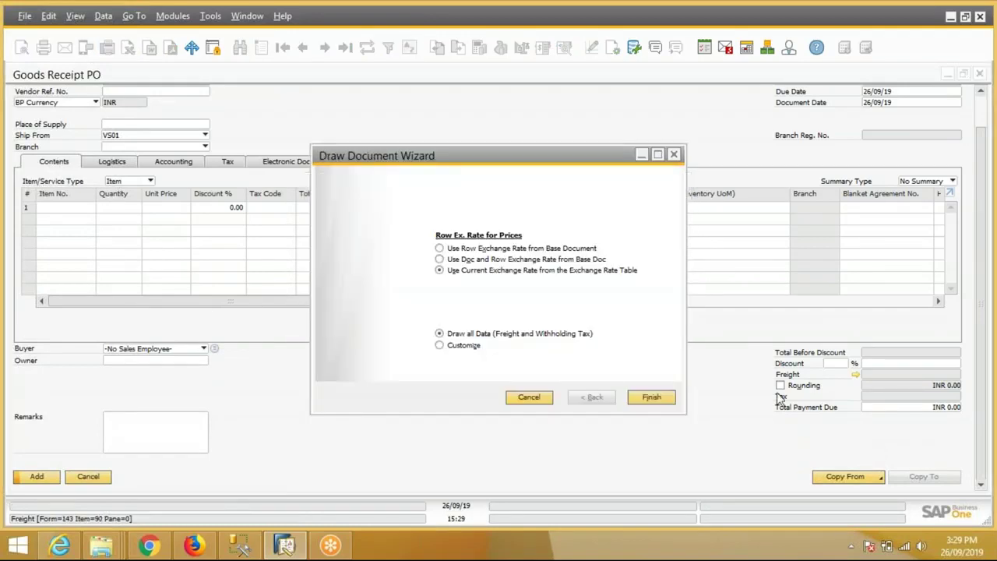
click(652, 397)
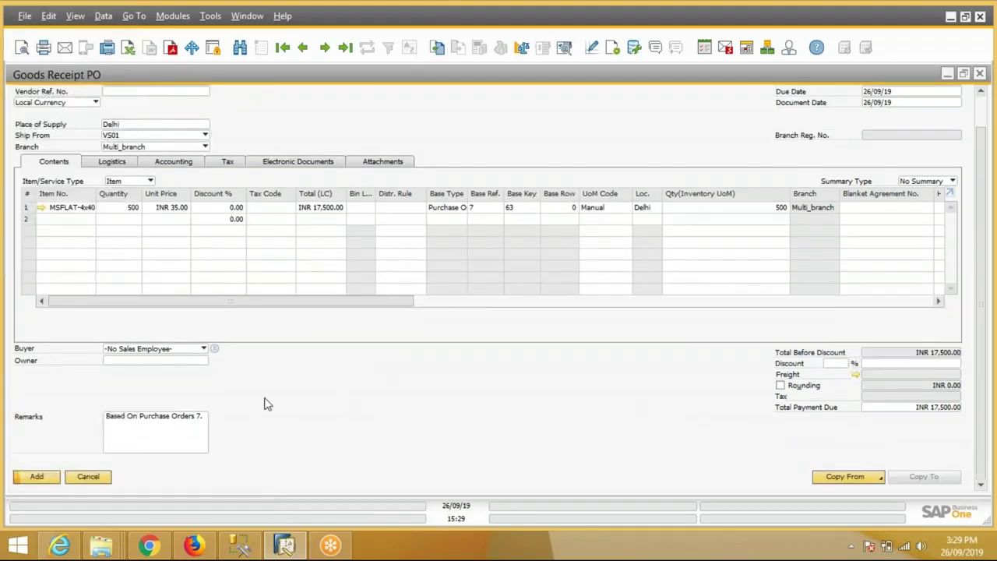
Step: Assign batch 369 for all 500 units and add the goods receipt
click(28, 477)
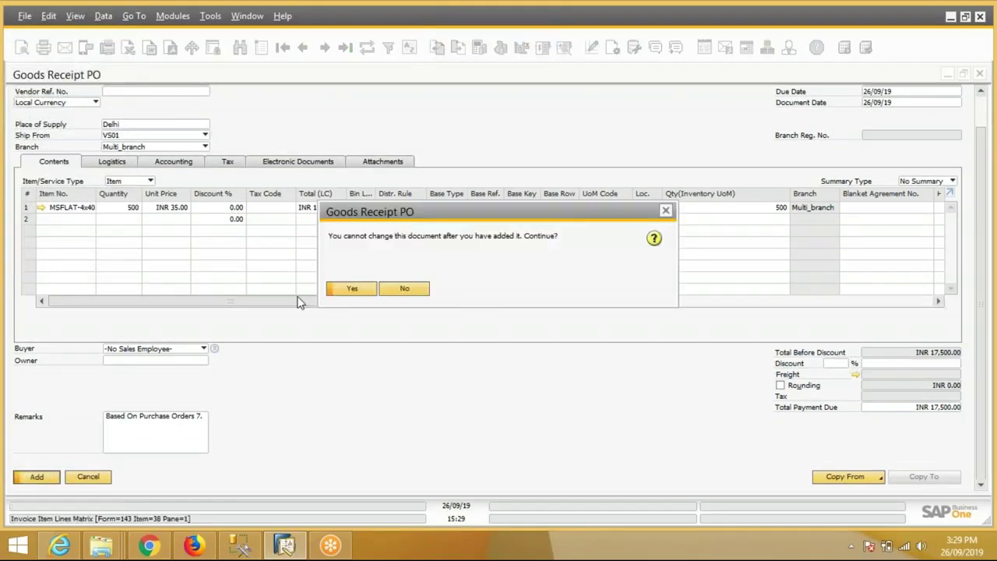
click(349, 289)
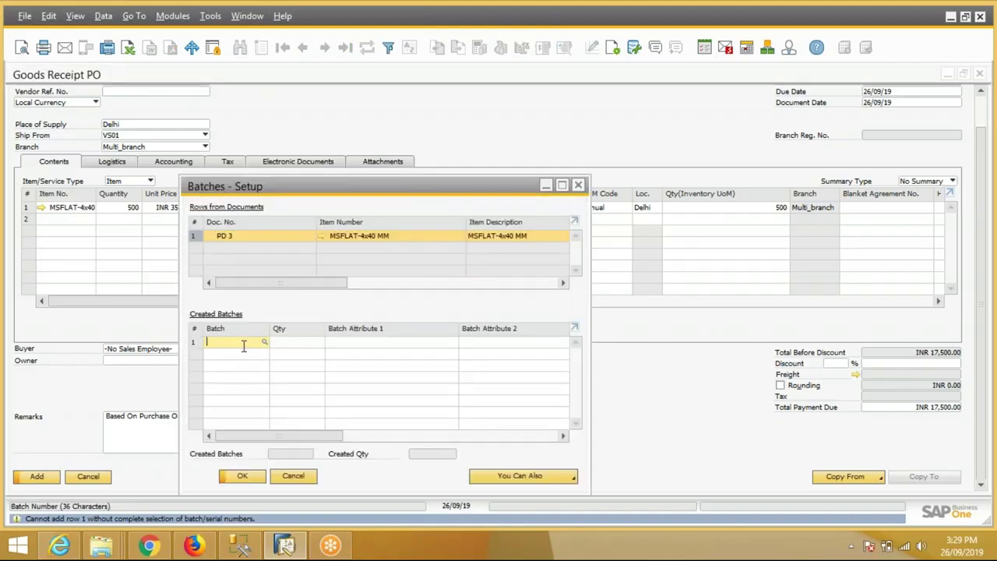
text(369)
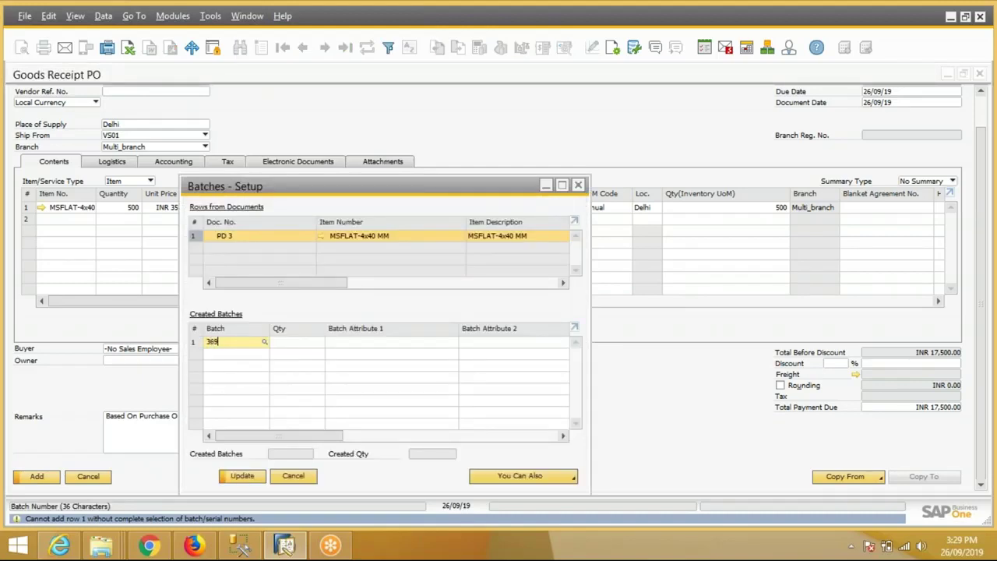
key(Tab)
click(243, 476)
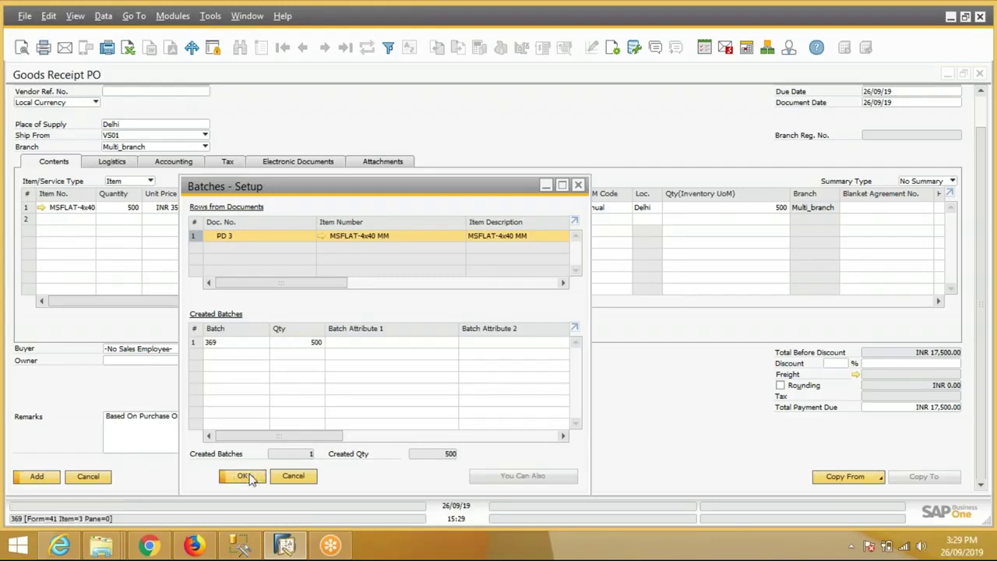
click(246, 476)
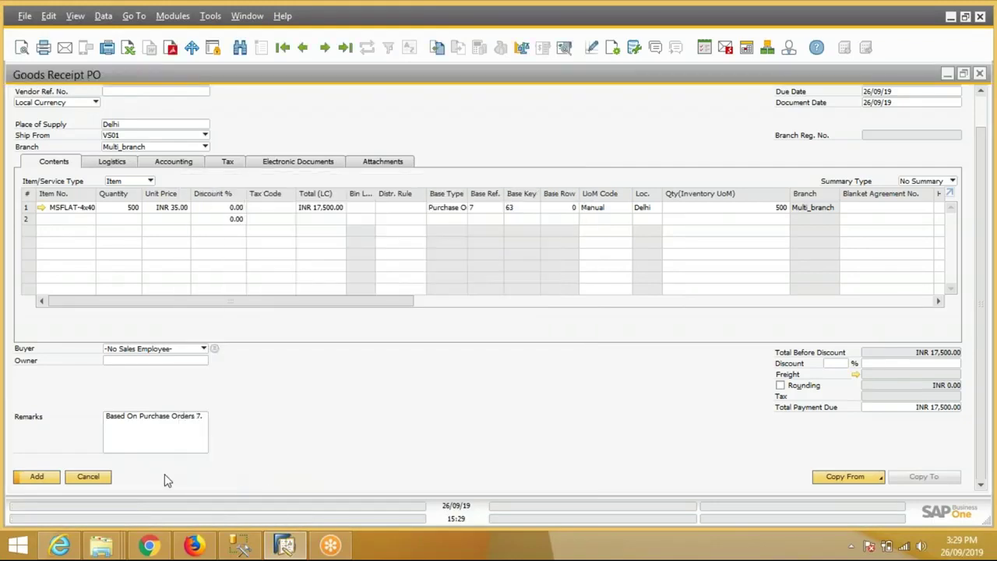
click(31, 477)
click(350, 289)
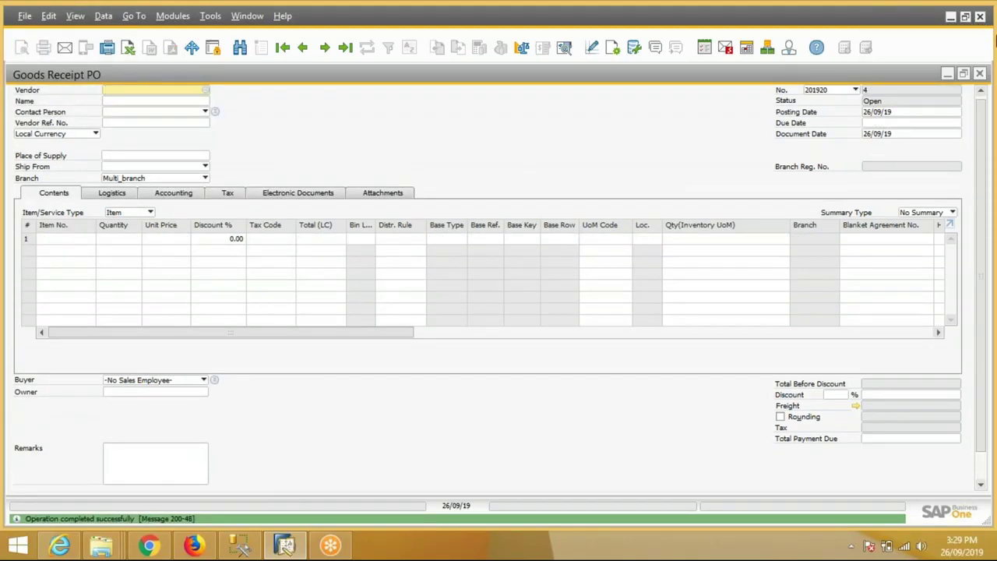
Step: Open Pending Inspection and list requests for document type GRPO
click(979, 73)
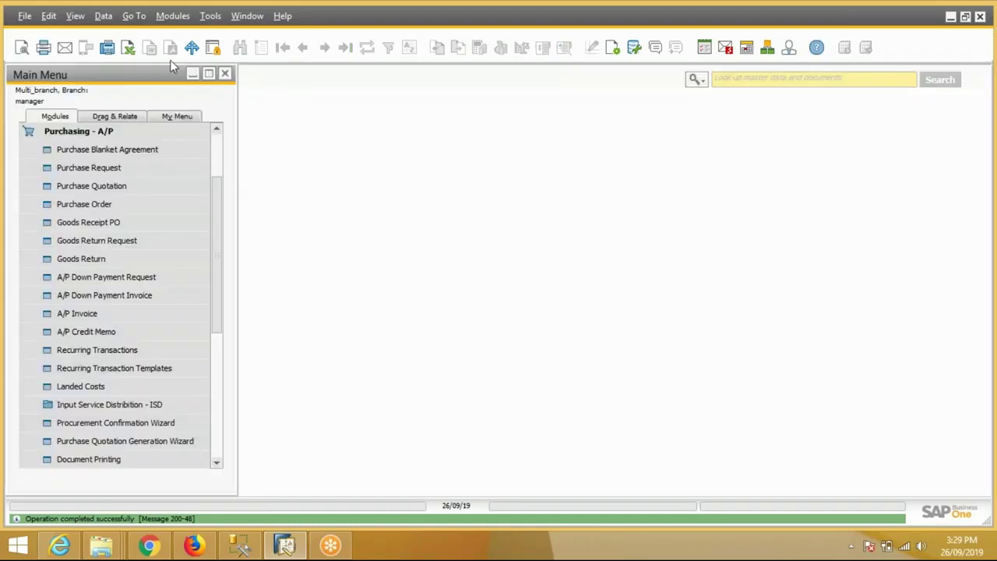
click(133, 131)
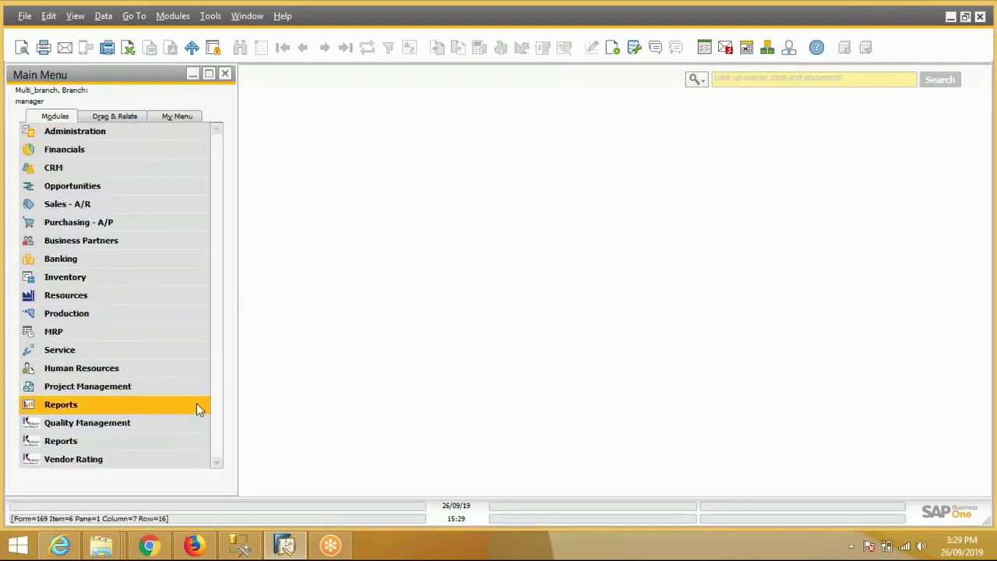
click(130, 425)
click(115, 443)
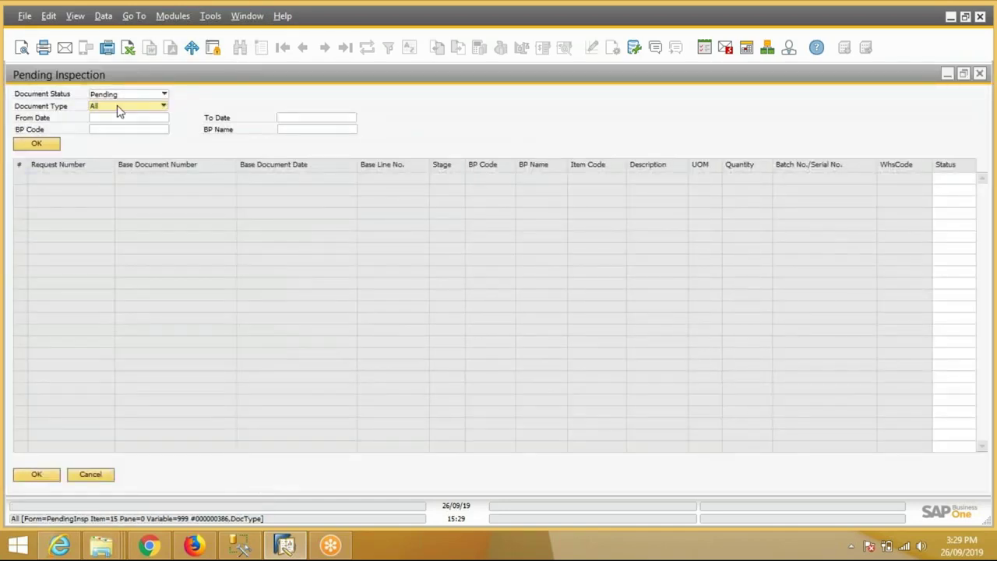
click(117, 108)
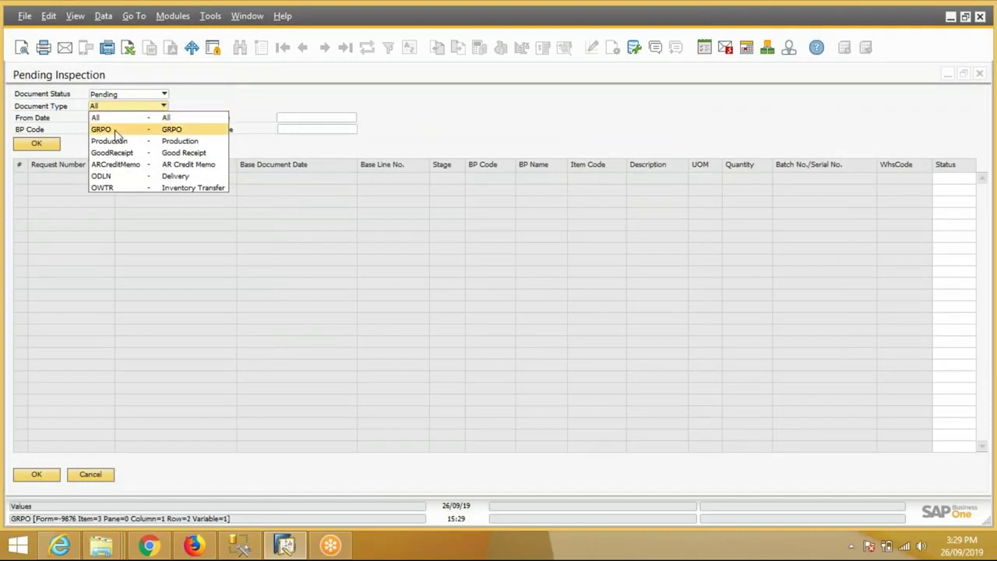
click(115, 130)
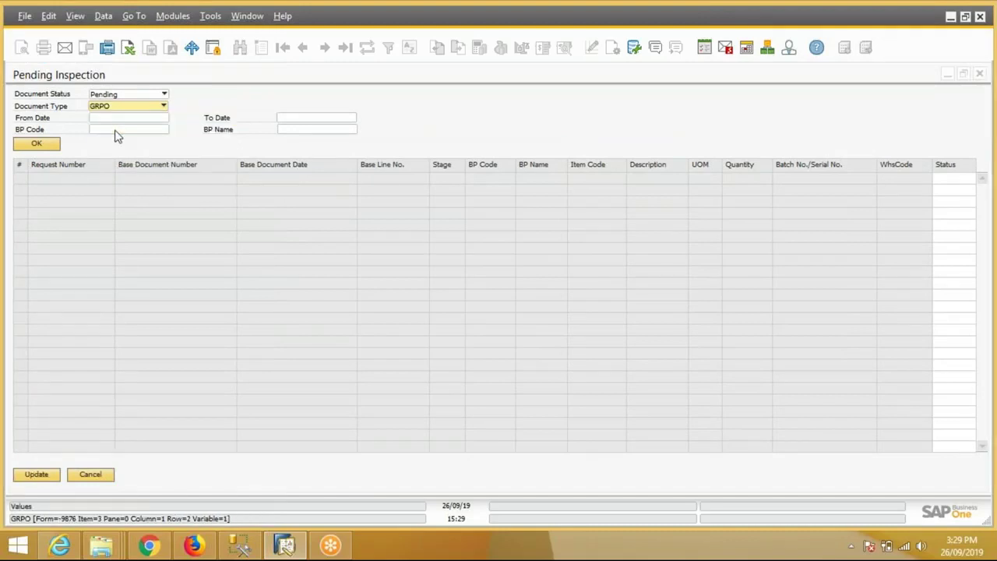
click(31, 144)
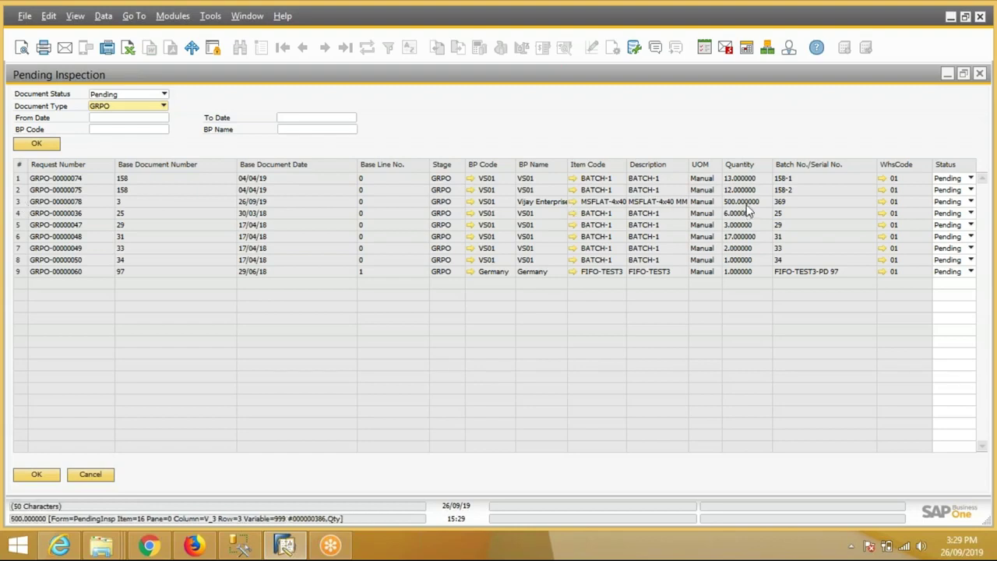
Step: Set request GRPO-00000078's status to UnderInspection and update
click(970, 202)
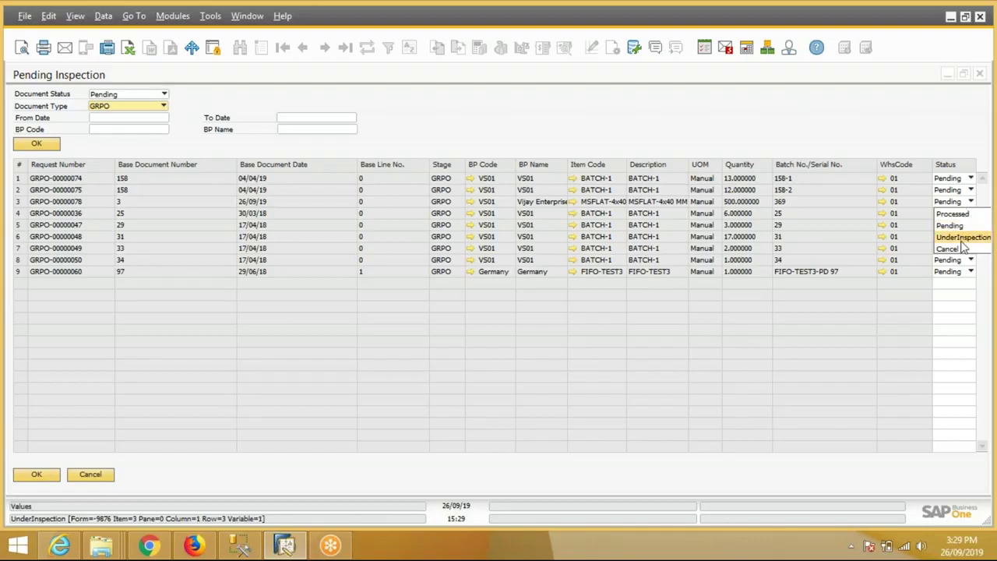
click(962, 237)
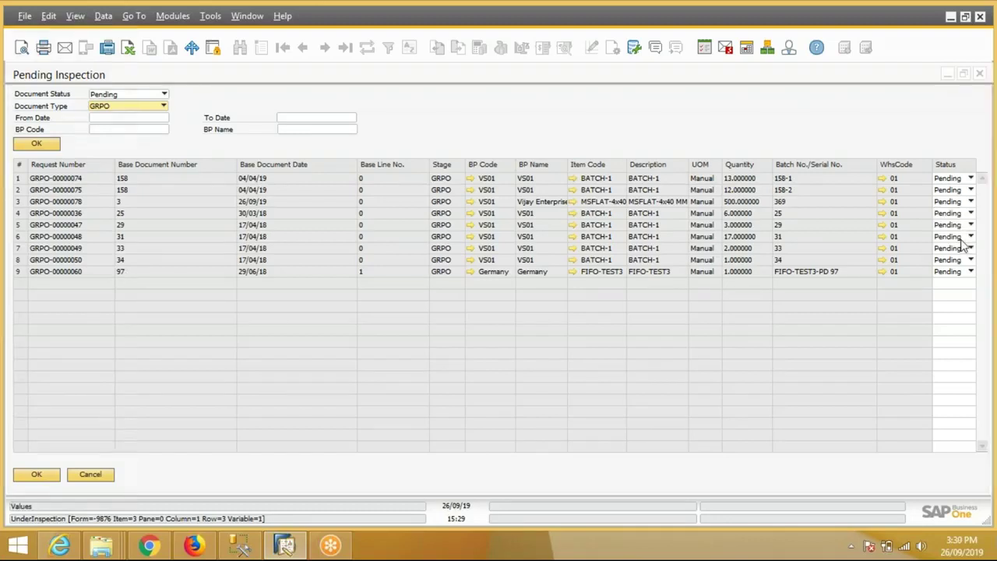
click(43, 474)
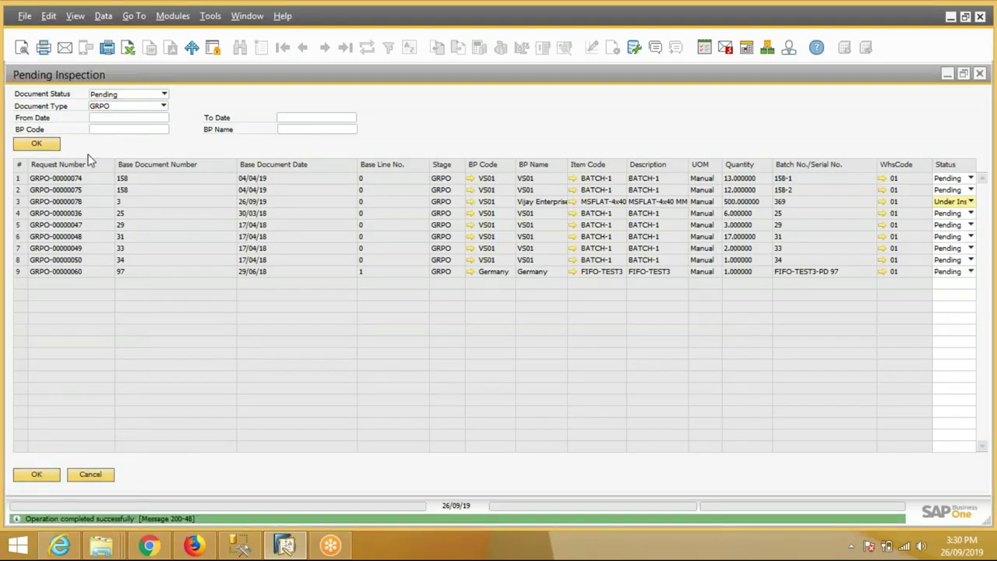
click(131, 97)
Step: Filter to Under Inspection and open GRPO-00000078 (batch 369, 500 units) in Quality Checking
click(132, 130)
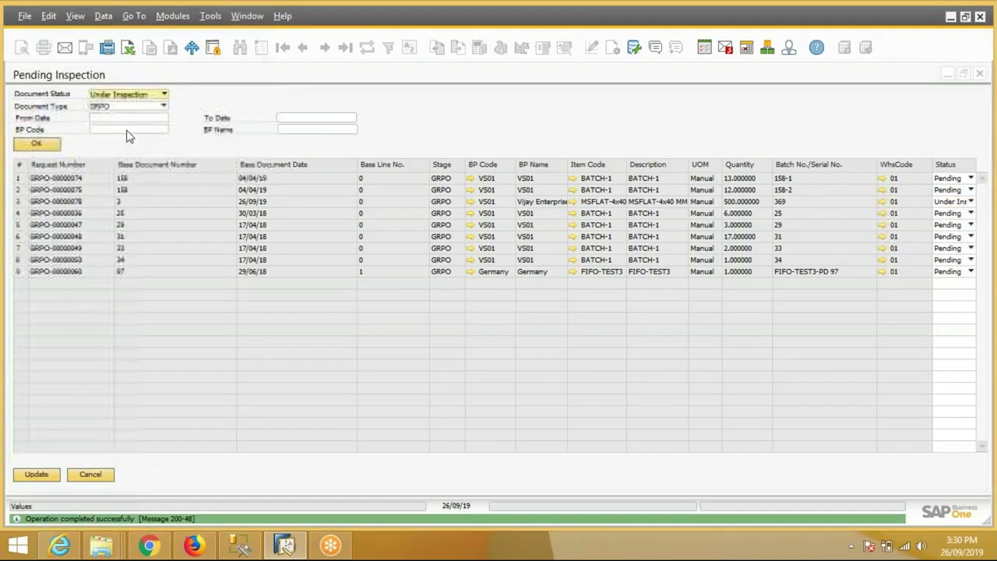
click(39, 144)
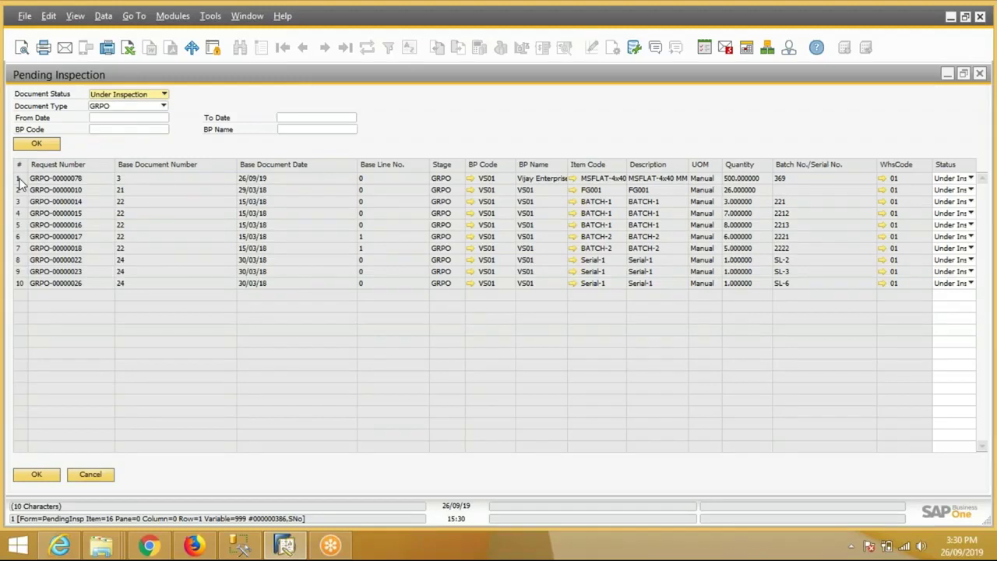
double_click(21, 182)
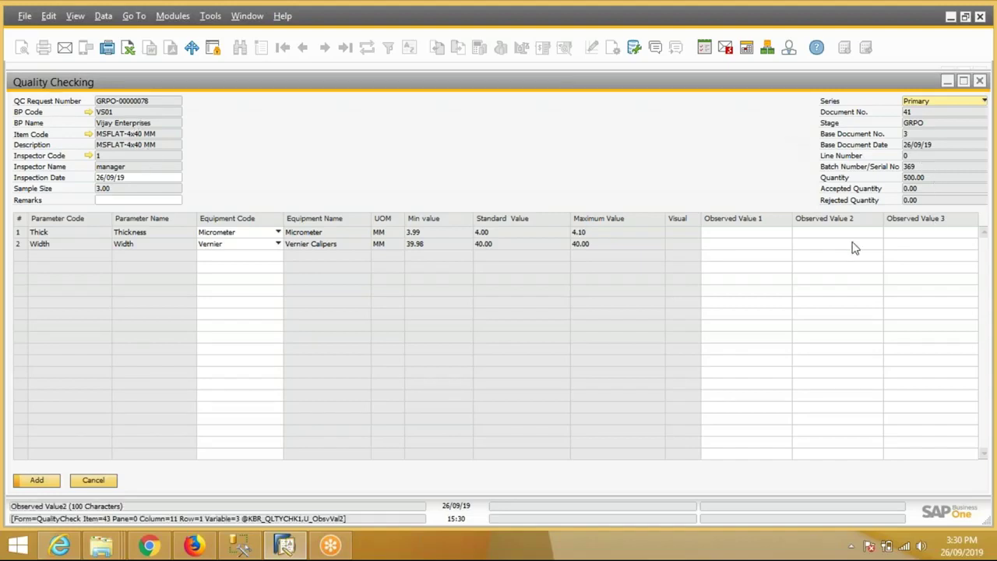
Step: Enter thickness observed values 3.99, 4 and 4.2
click(759, 234)
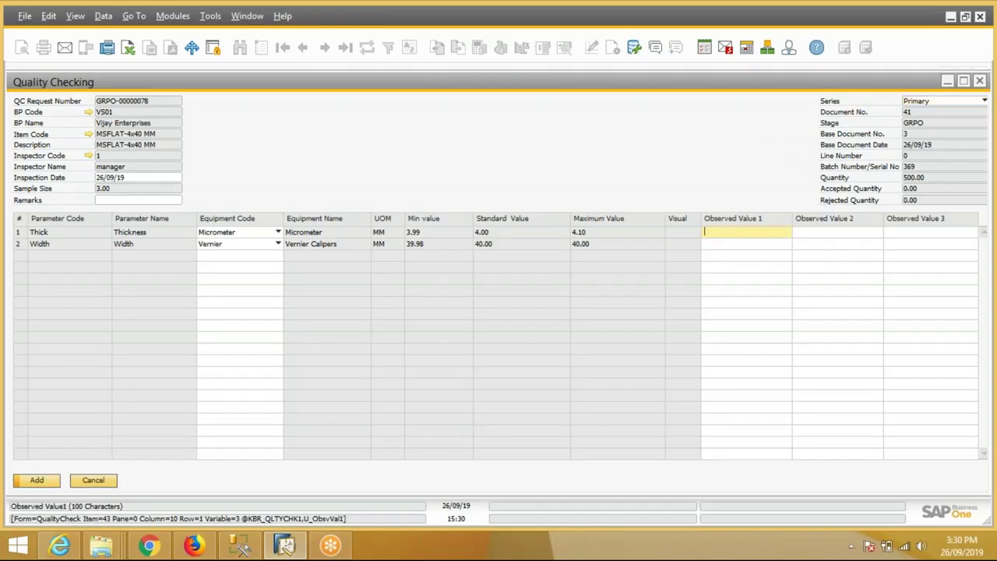
text(3.99)
key(Tab)
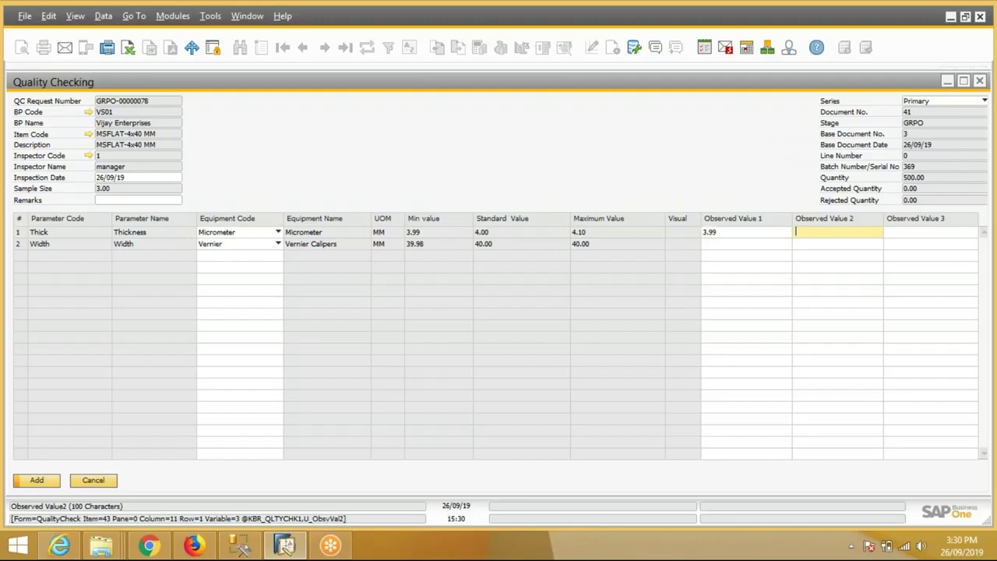
text(4)
key(Tab)
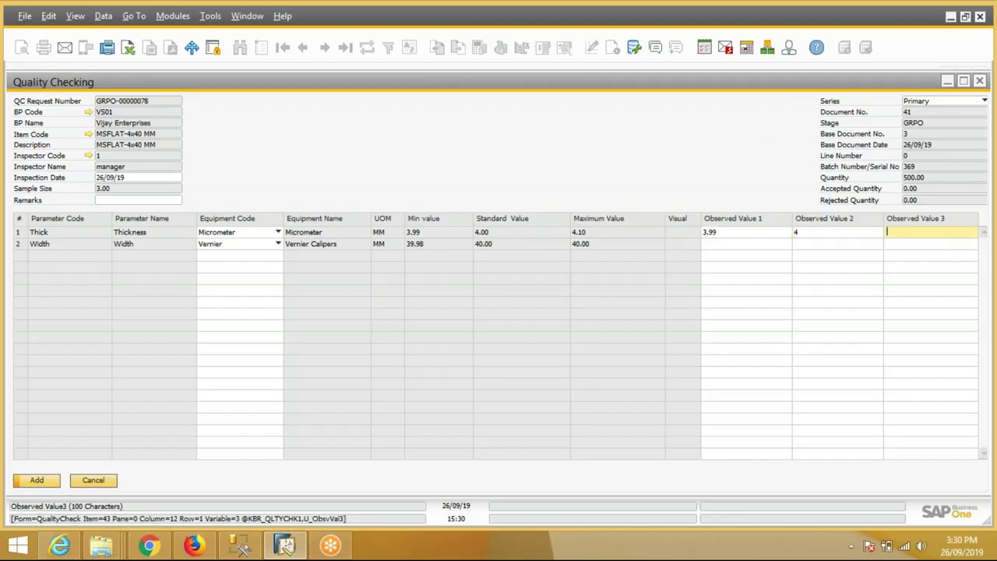
text(4.2)
Step: Enter width observed values 40, 40 and 40, then add the quality check
click(752, 246)
text(40)
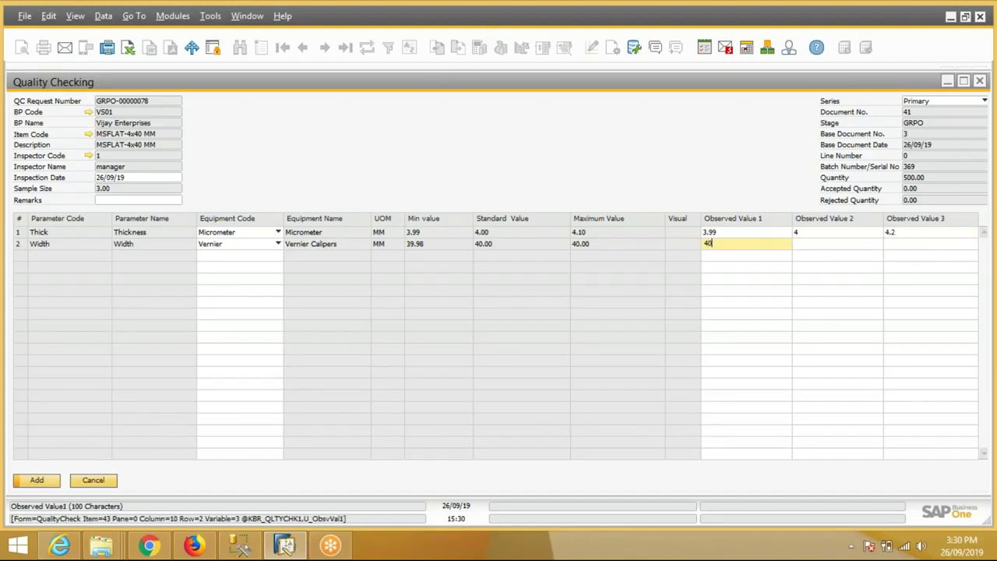
key(Tab)
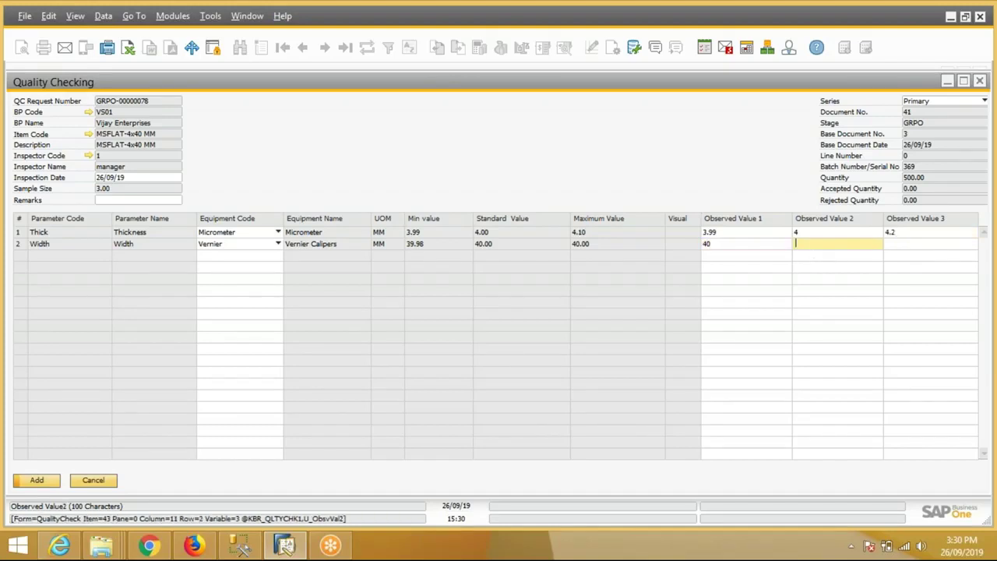
text(40)
key(Tab)
text(40)
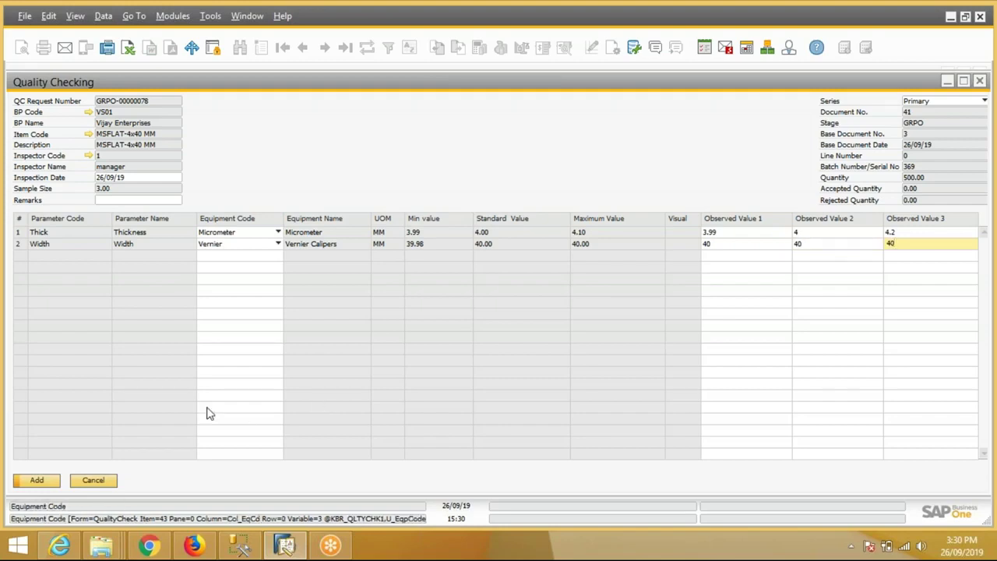
click(25, 480)
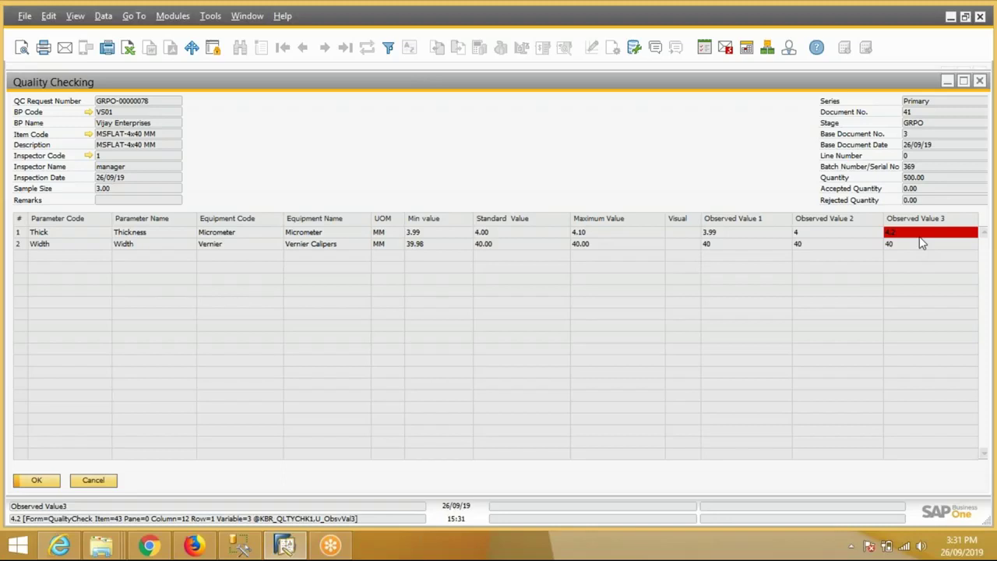
Step: Cancel out of the saved Quality Checking form for GRPO-00000078
click(101, 479)
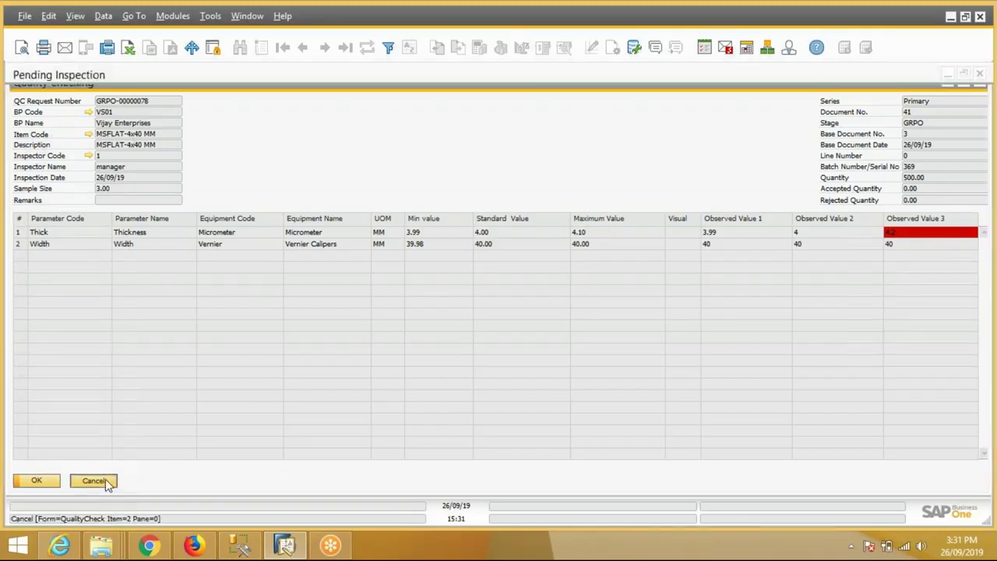
Step: Close the pending inspection list and load the pending disposition requests filtered to GRPO documents
click(86, 474)
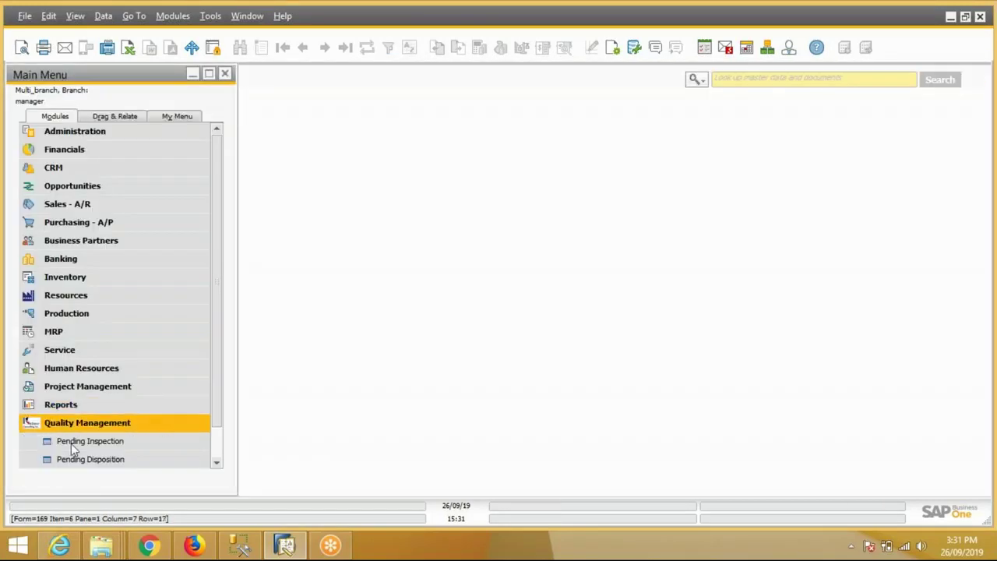
click(83, 460)
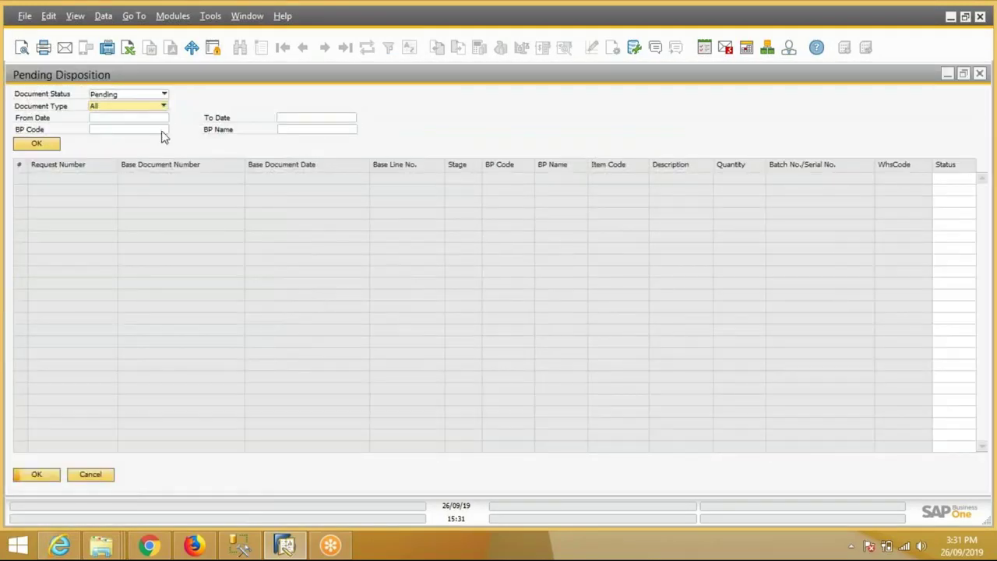
click(127, 107)
click(122, 129)
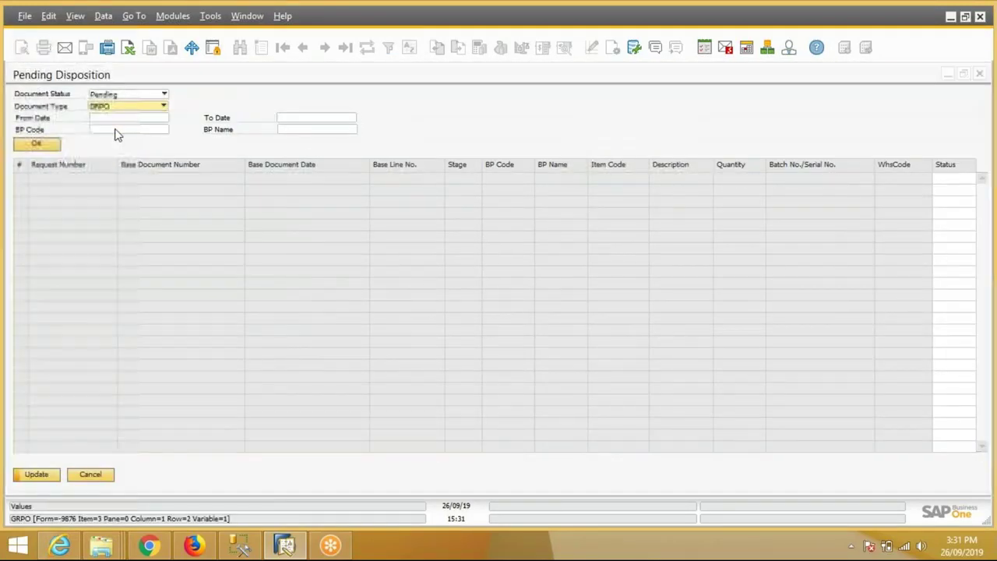
click(14, 143)
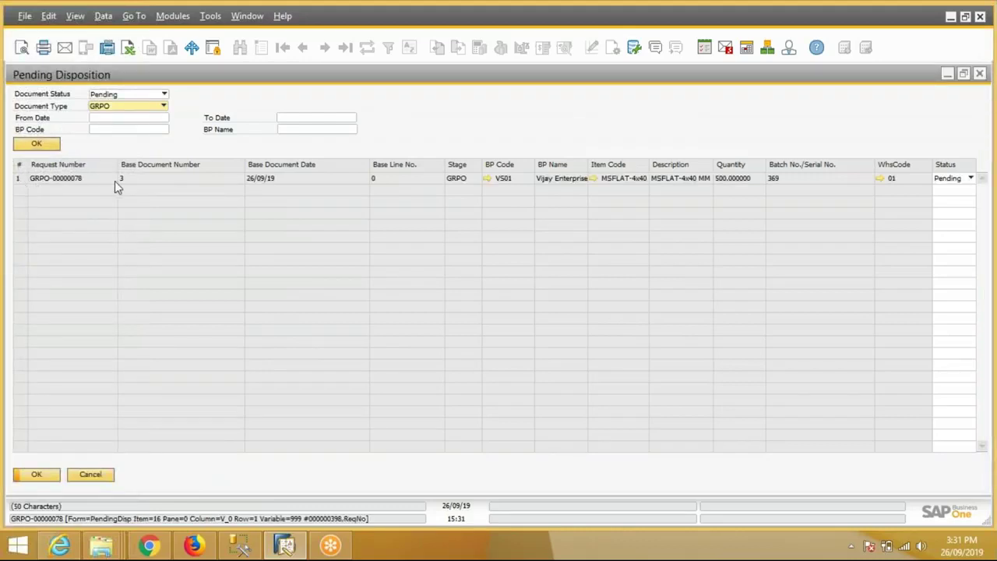
Step: Change request GRPO-00000078's status to Under Disposition and save
click(957, 184)
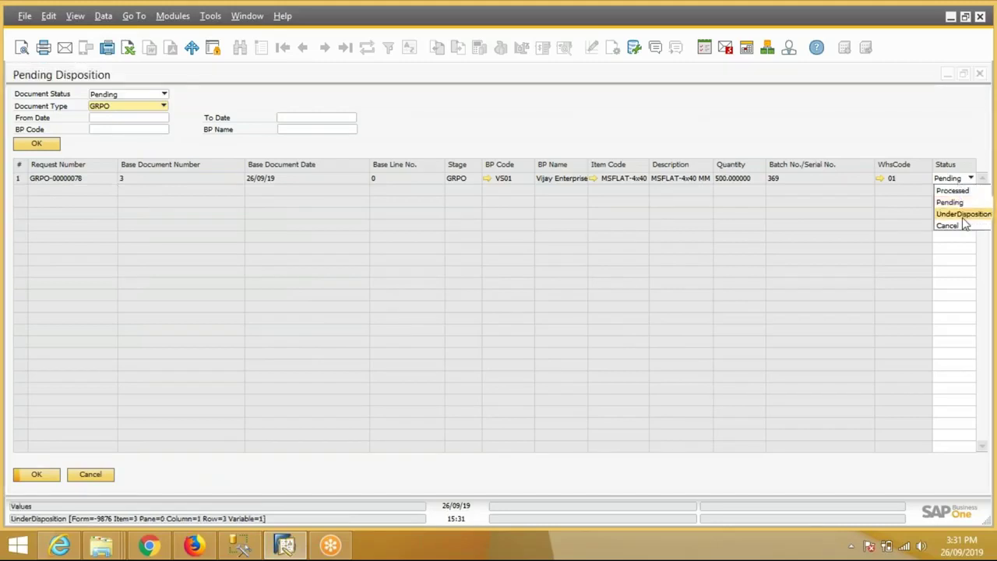
click(964, 218)
click(36, 475)
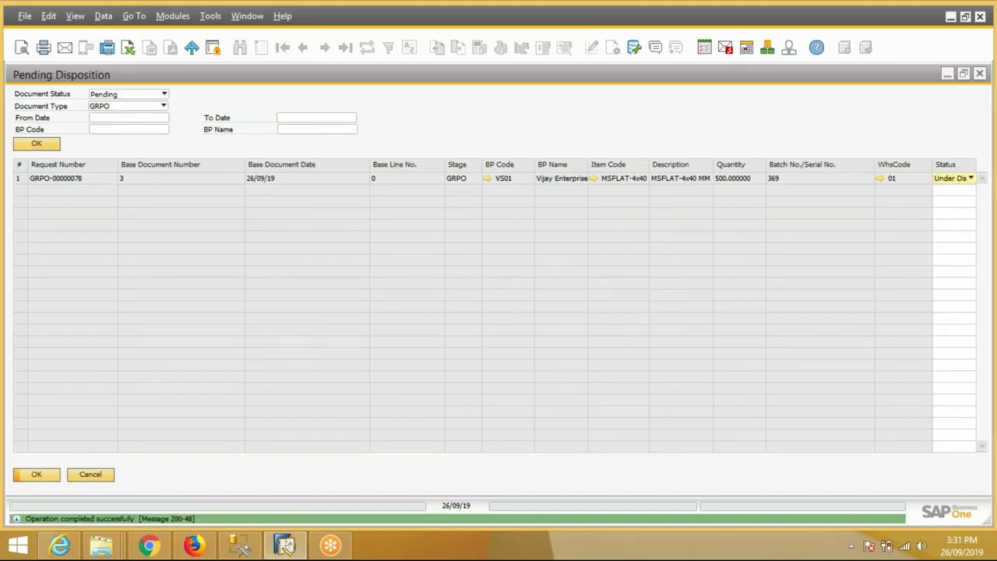
Step: Filter the list to show GRPO requests with document status Under Disposition
click(109, 95)
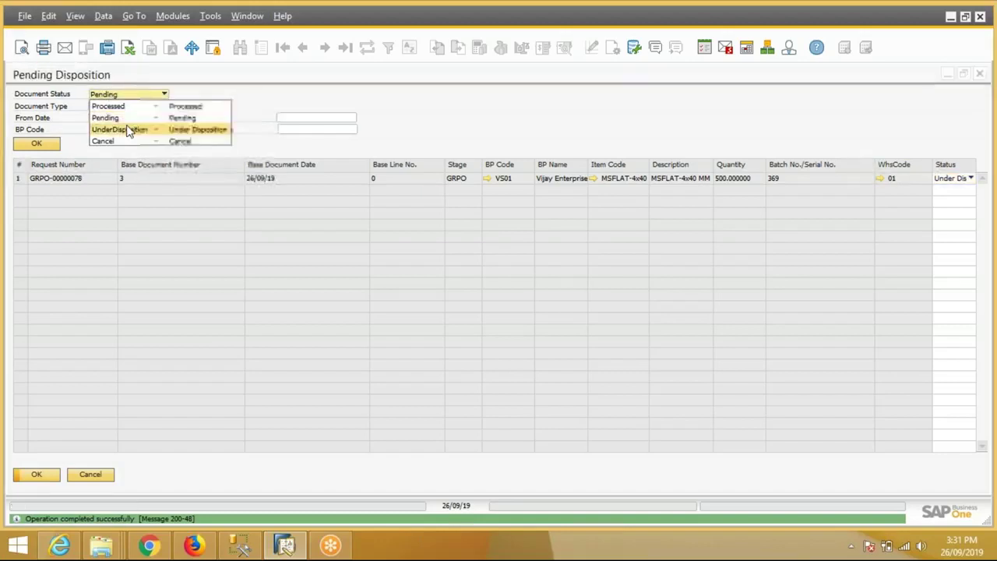
click(125, 129)
click(36, 144)
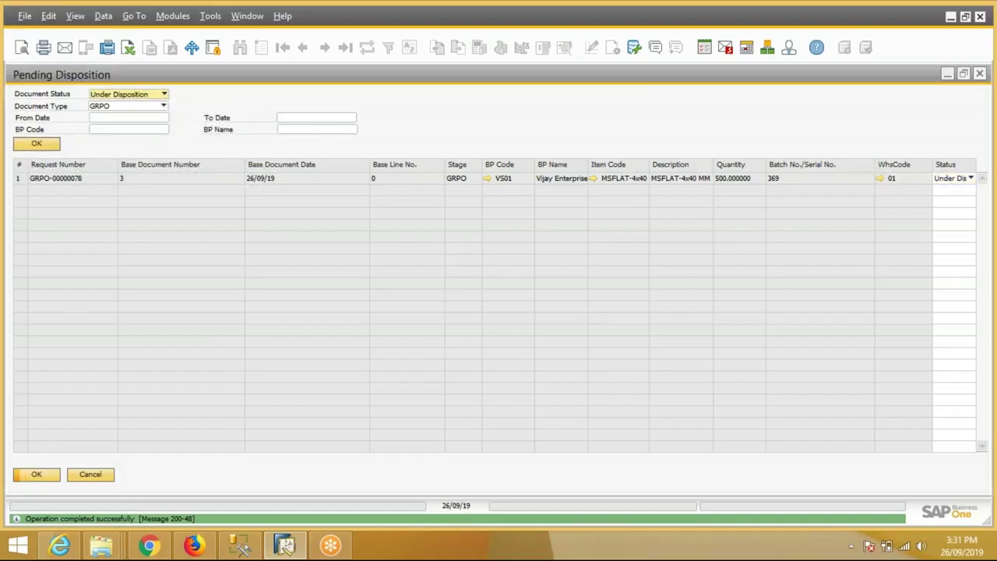
Step: Add a PartialAccepted disposition for GRPO-00000078 with 370 accepted and 130 rejected due to oversize
double_click(20, 181)
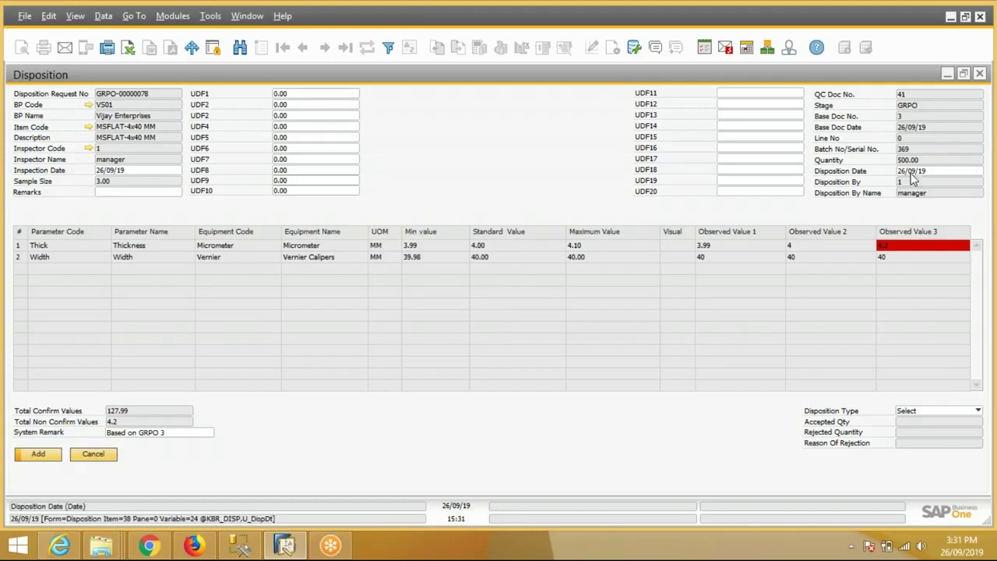
click(927, 412)
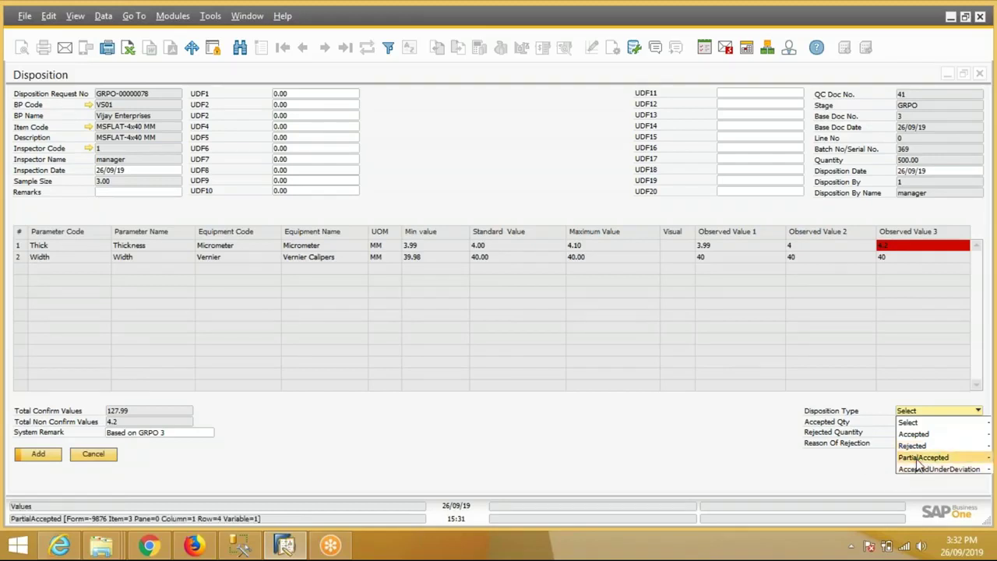
click(923, 457)
click(920, 423)
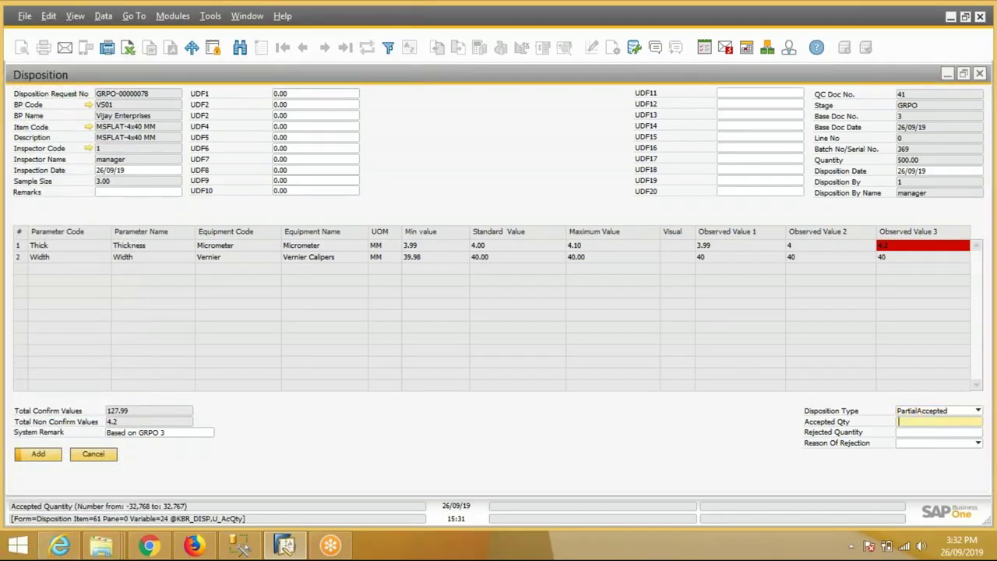
text(370)
key(Tab)
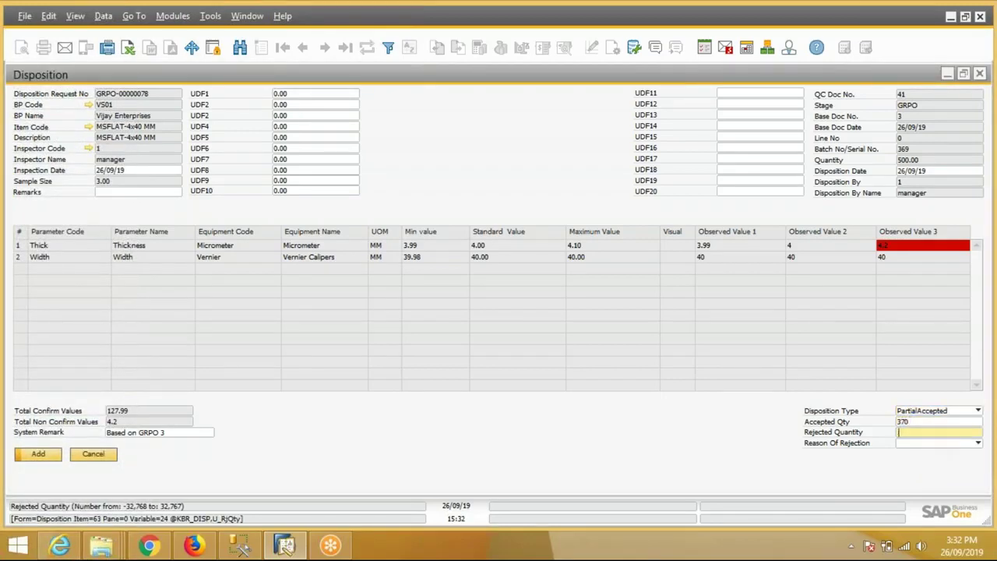
text(130)
click(937, 442)
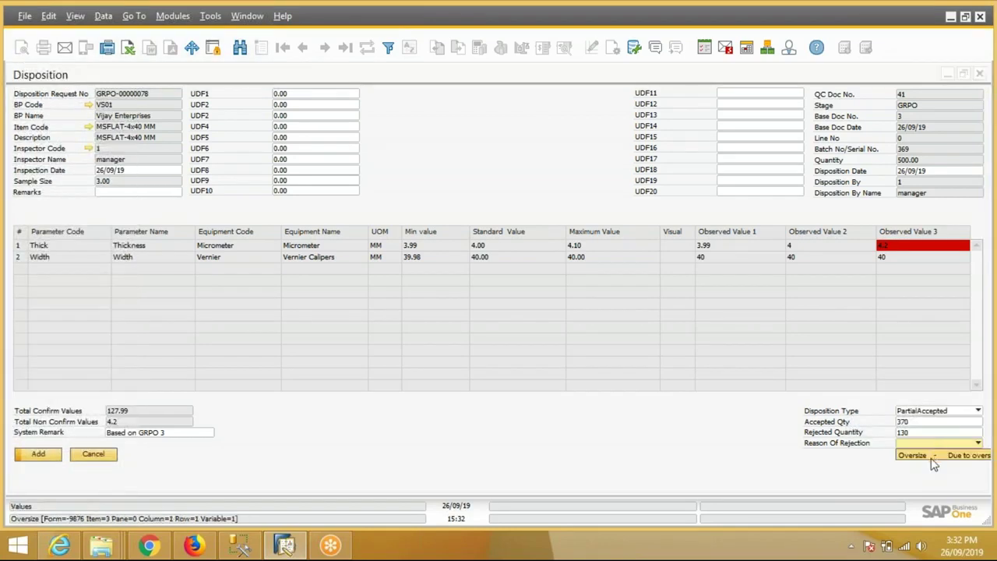
click(930, 460)
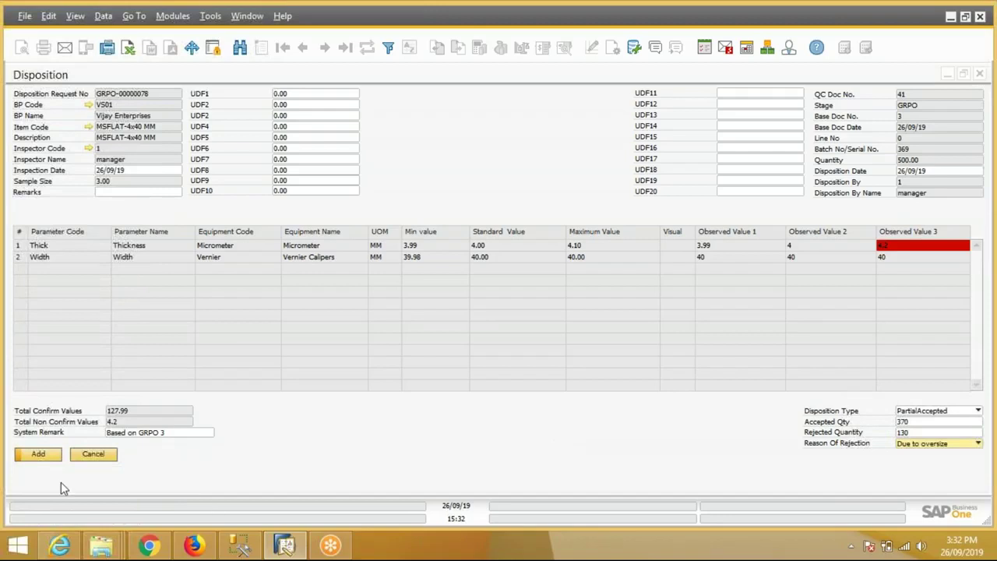
click(39, 454)
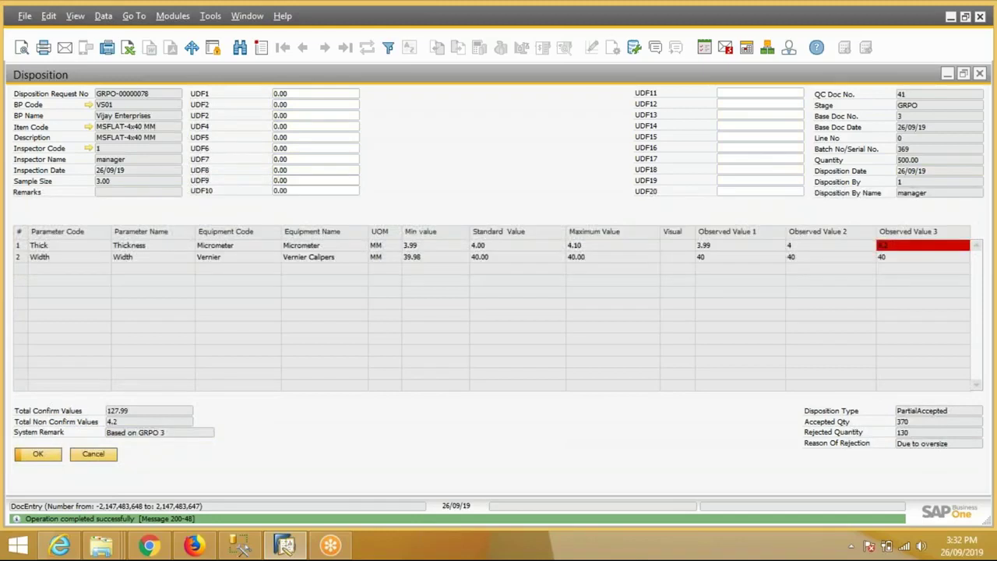
Step: Close the disposition windows and open the QC GRN report under Production Reports > QC
click(91, 459)
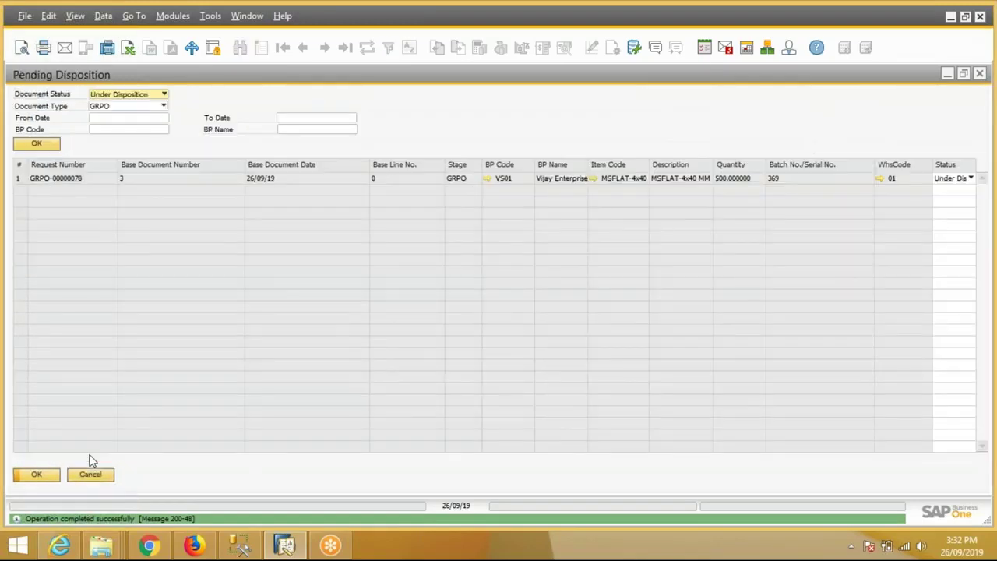
click(96, 473)
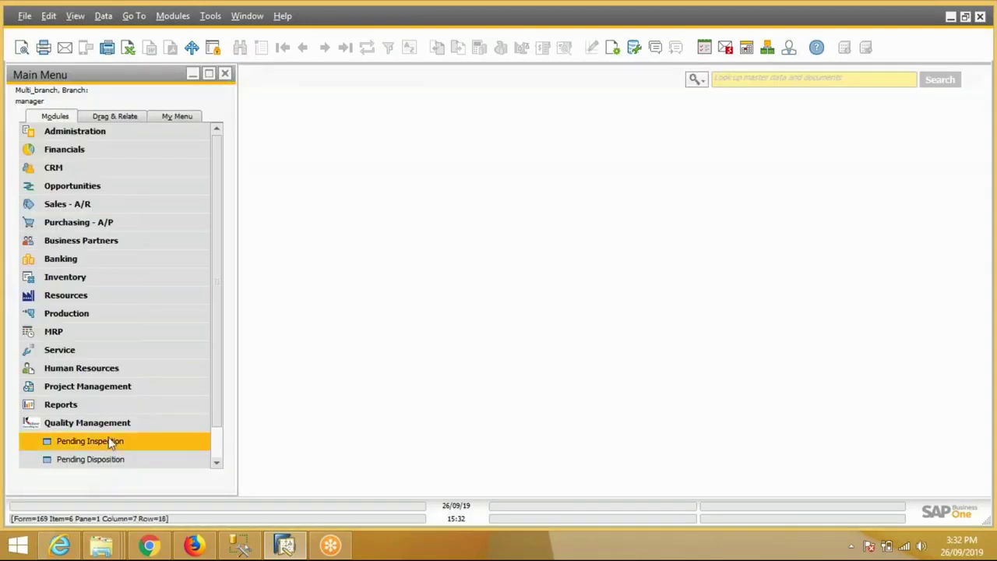
click(113, 430)
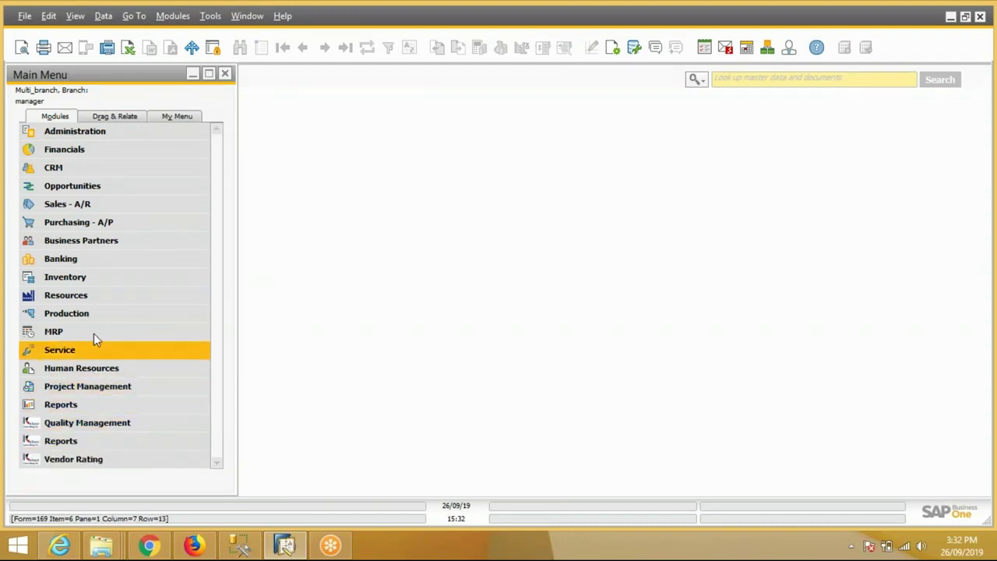
click(103, 315)
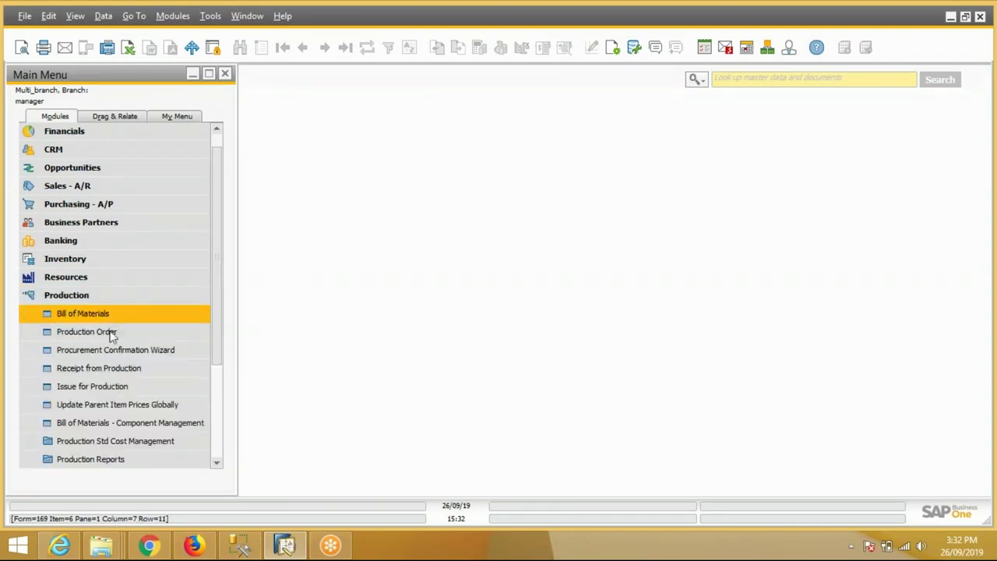
click(109, 423)
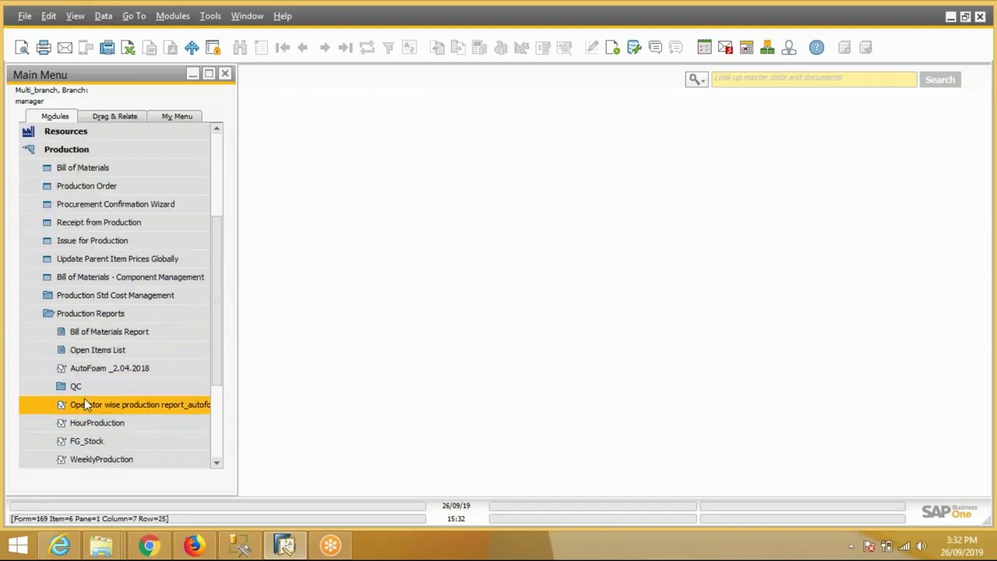
click(109, 386)
click(105, 404)
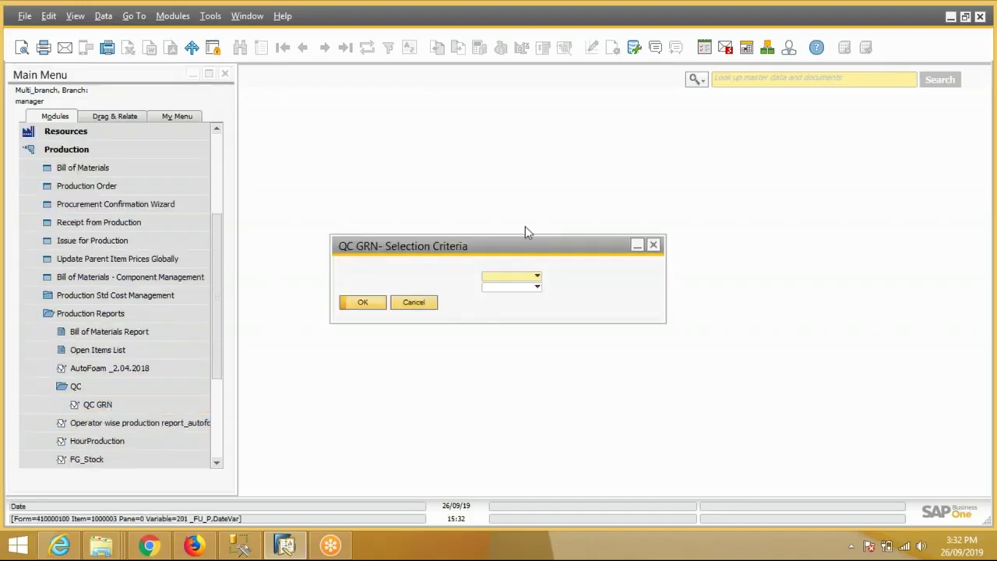
Step: Generate the Incoming QC Report for inspection date 26/09/19 and the dispositioned GRPO
click(530, 276)
click(525, 393)
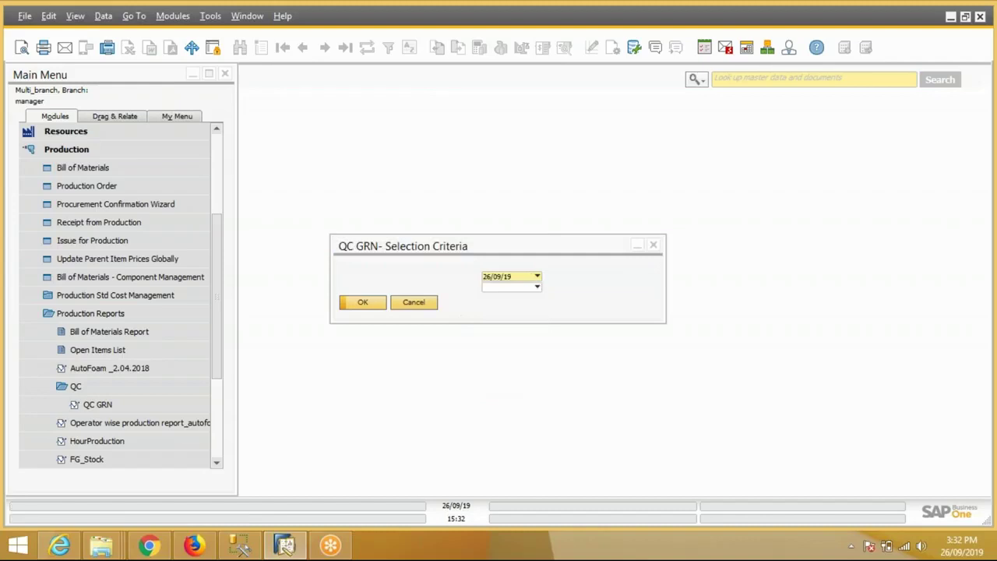
click(524, 288)
click(524, 321)
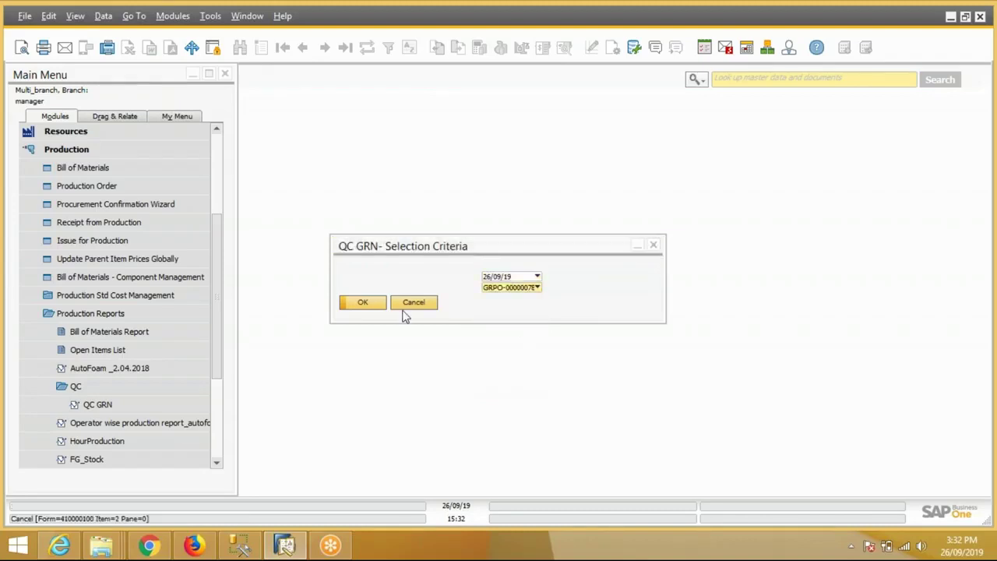
click(372, 306)
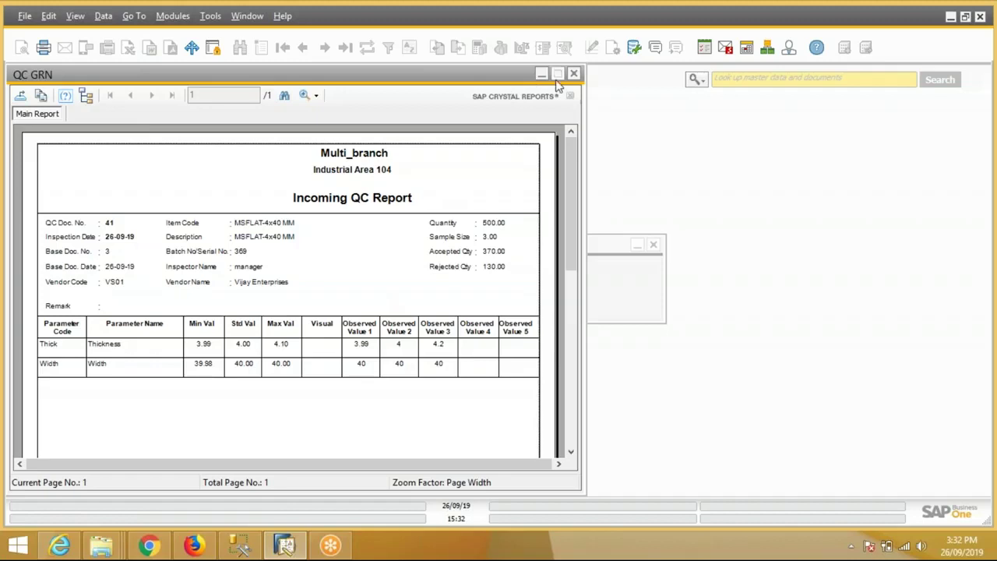
Step: Maximize the report and review QC document 41's 370 accepted, 130 rejected and readings
click(557, 73)
scroll(466, 335, down, 3)
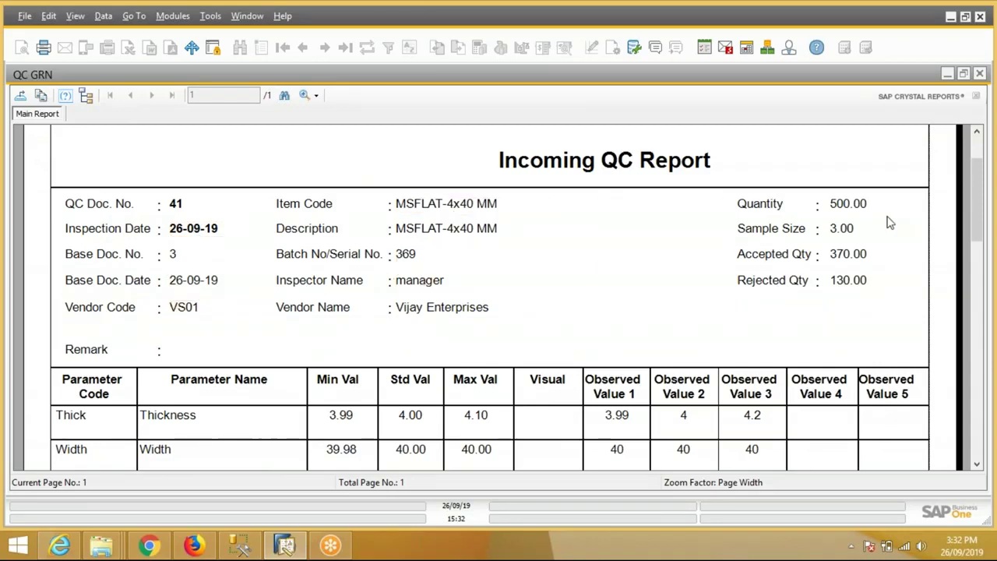
scroll(855, 289, down, 3)
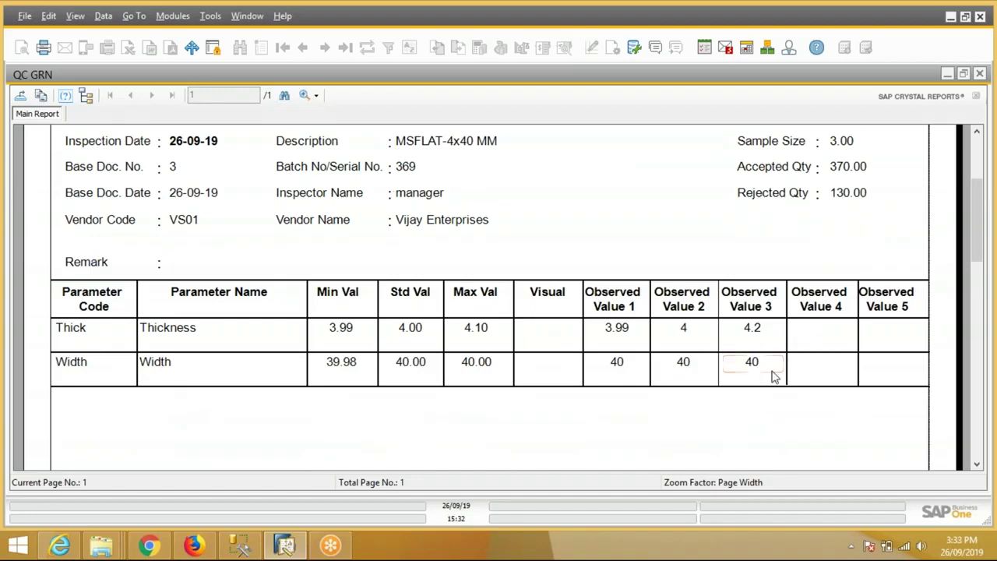
scroll(775, 376, down, 5)
scroll(767, 350, up, 12)
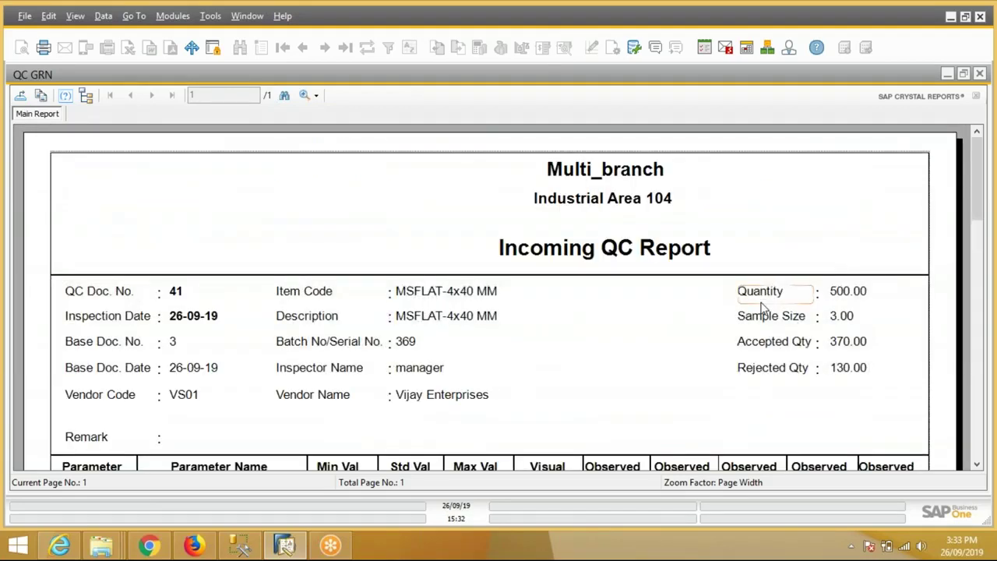
Step: Close the Incoming QC Report and its criteria, then launch the Incoming Inspection Report user query
click(981, 73)
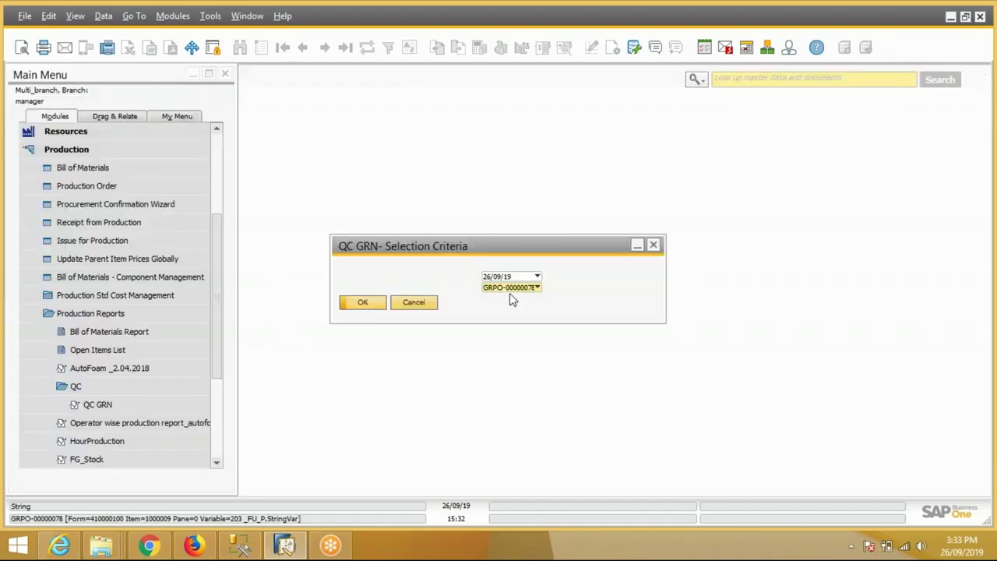
click(415, 301)
click(215, 21)
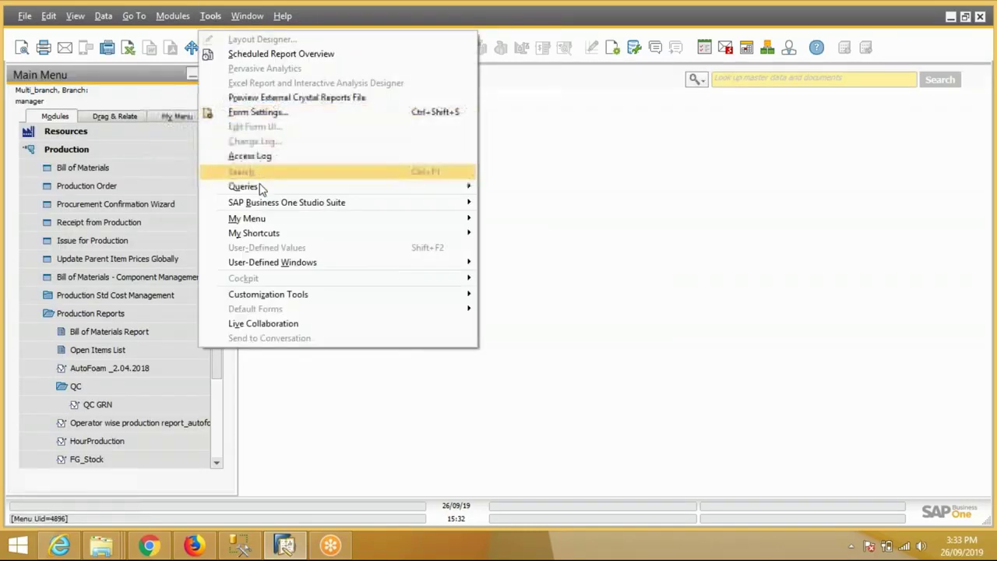
mouse_move(250, 186)
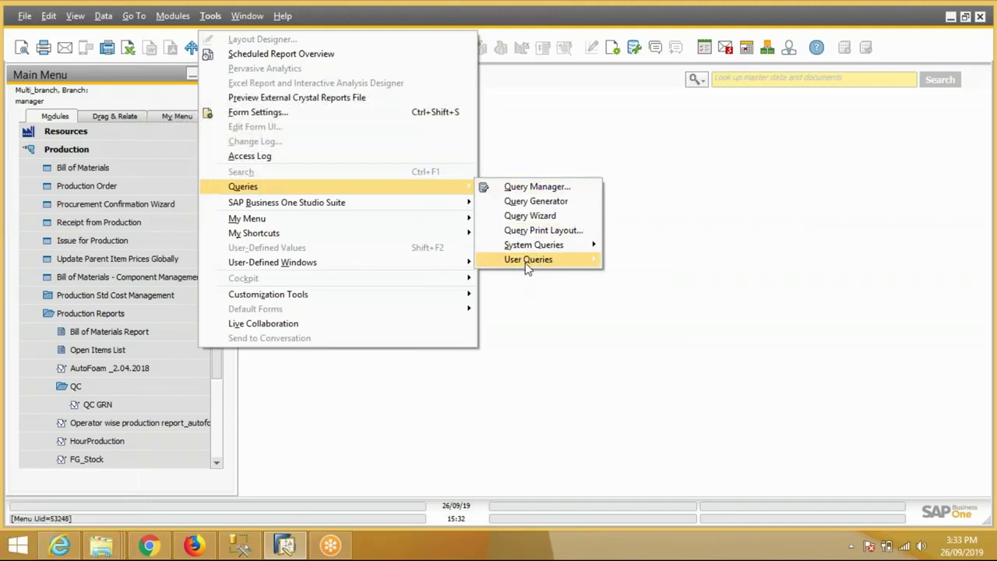
mouse_move(528, 260)
mouse_move(655, 262)
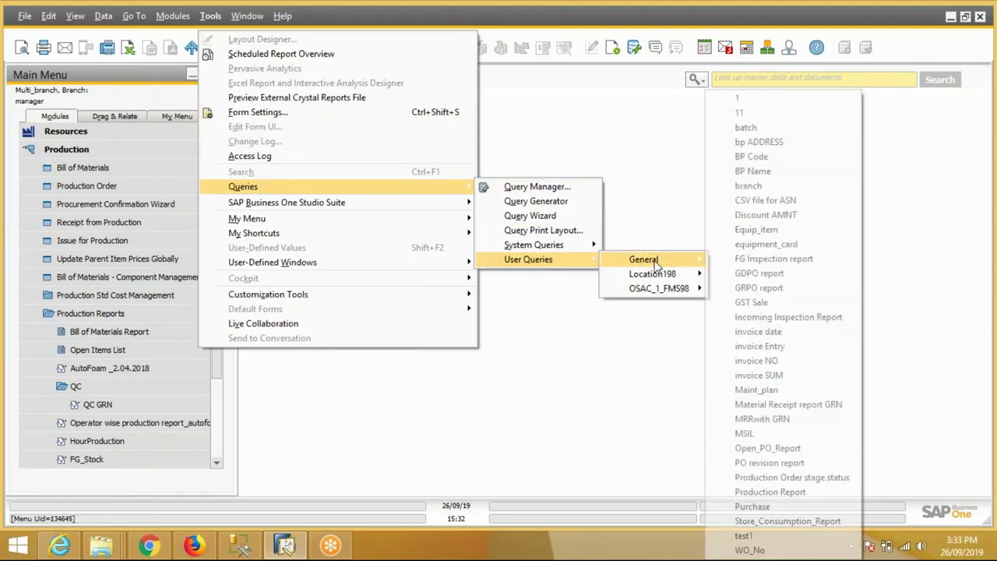
click(811, 317)
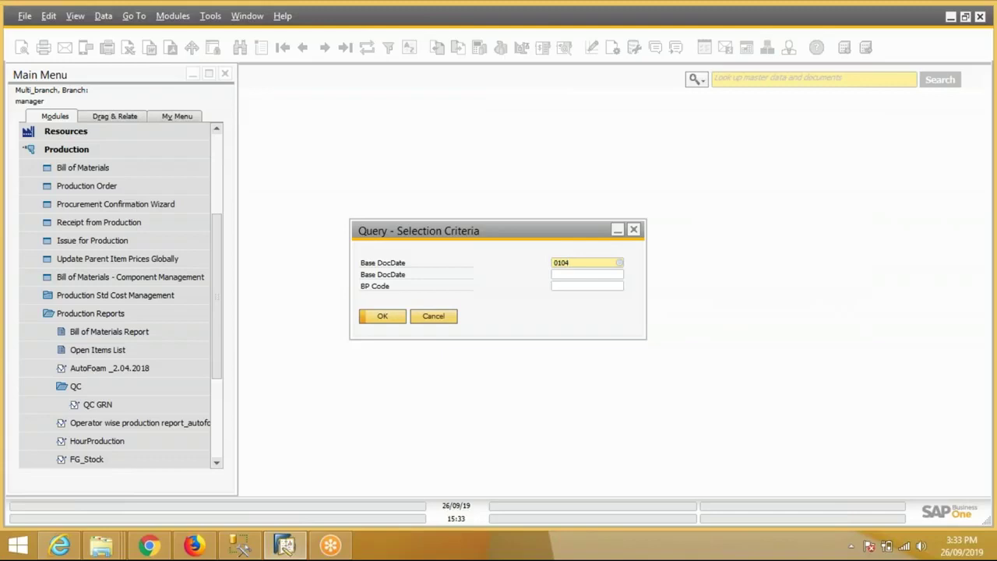
Step: Run the report for 01/04/17 to 30/09/19, review rejection percentages, then close it
click(598, 275)
text(3009)
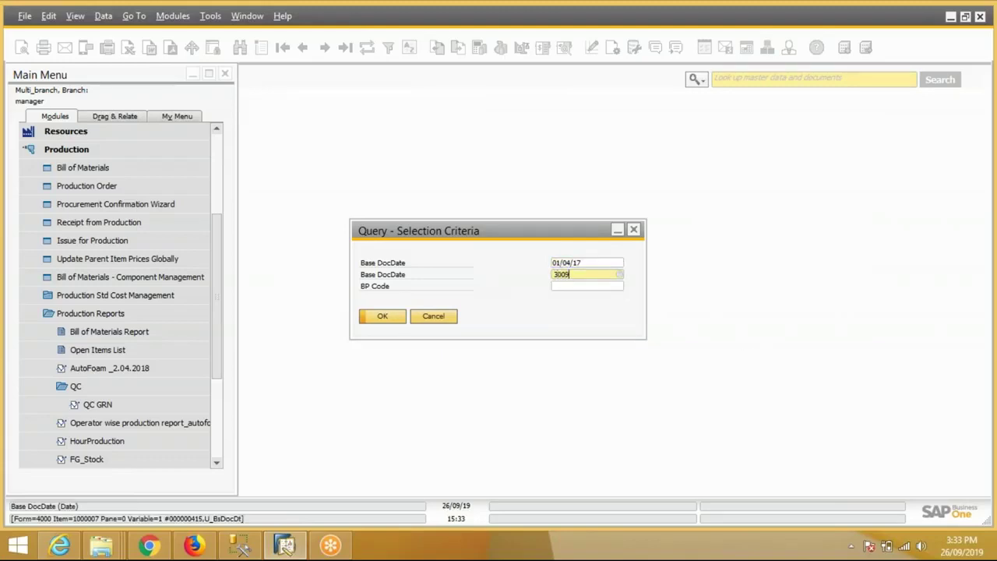
key(Tab)
click(384, 317)
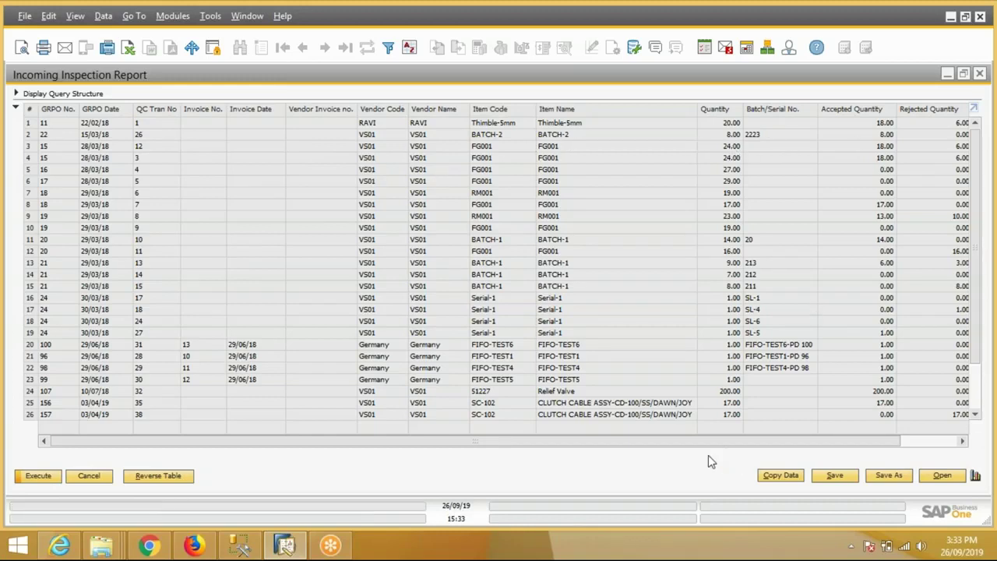
drag(782, 441, 856, 437)
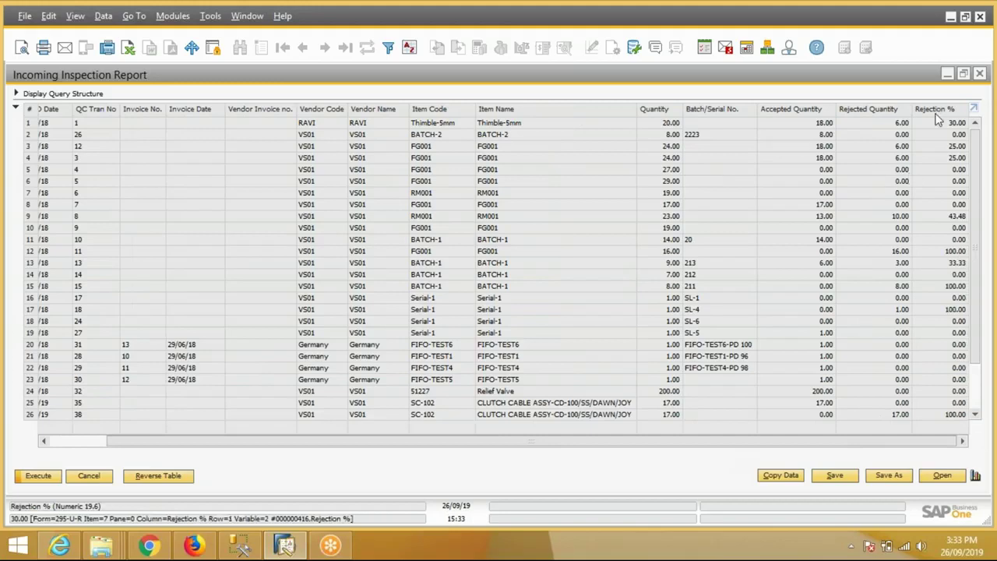
scroll(923, 350, down, 1)
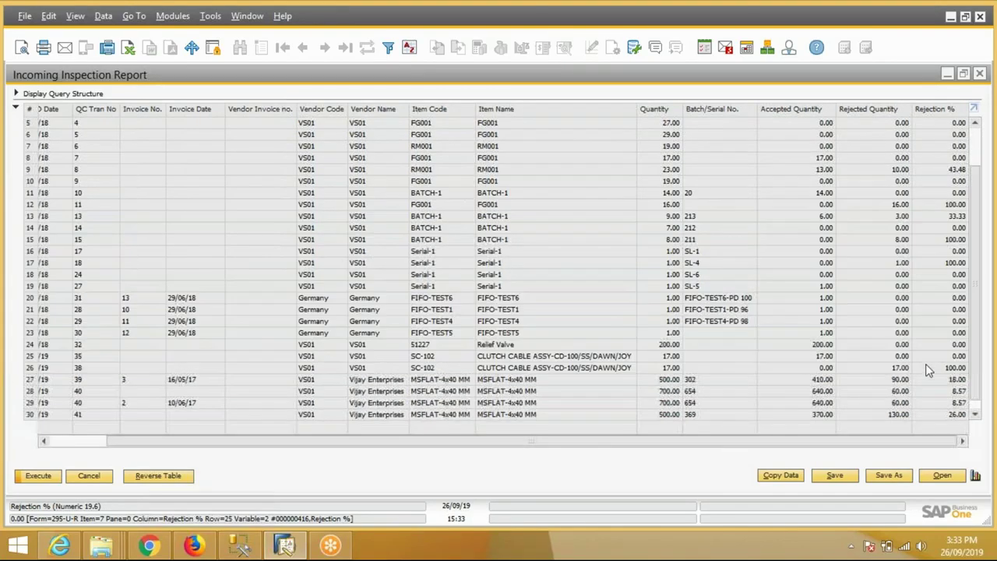
scroll(943, 312, up, 2)
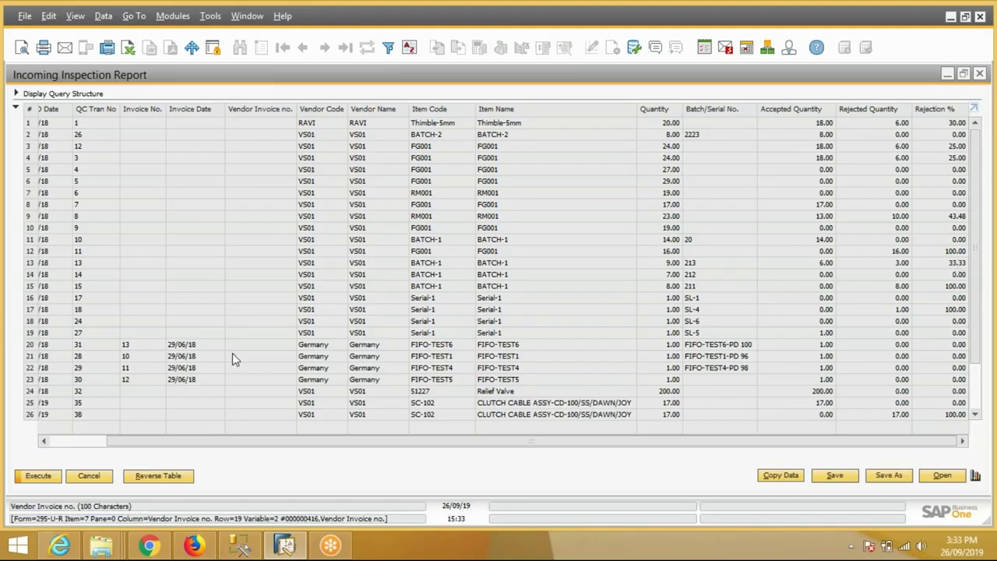
click(89, 477)
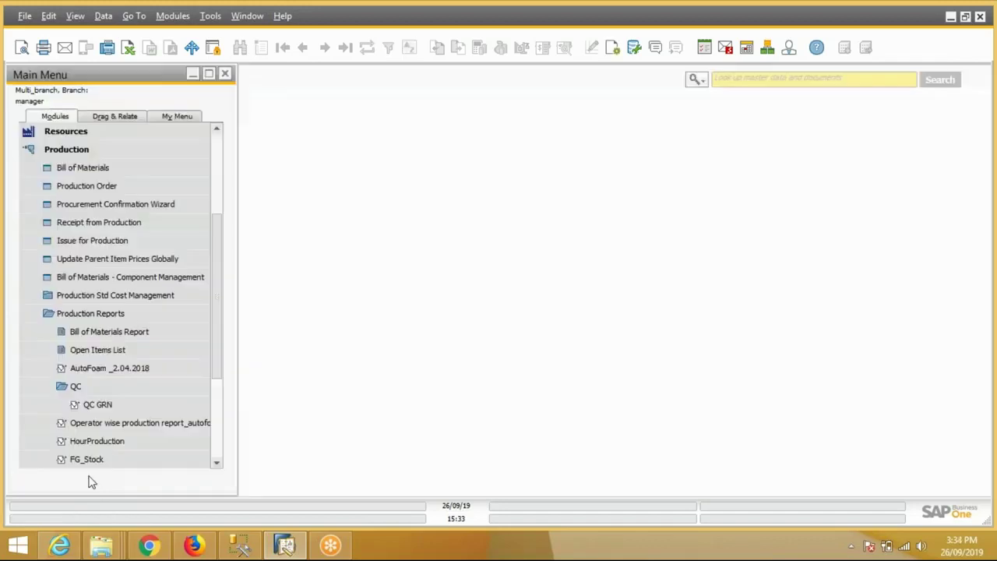